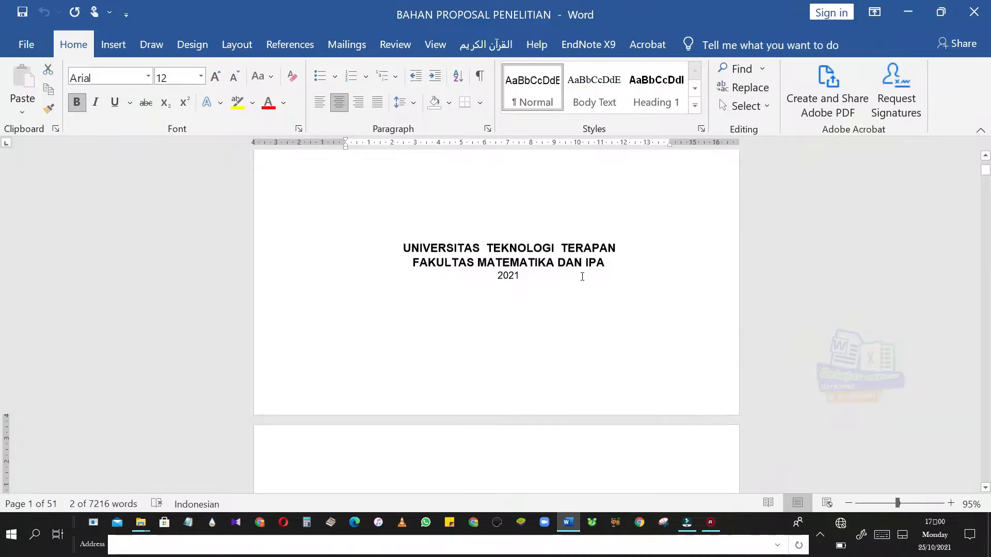
Go to the LEMBAR PERSETUJUAN page and show the Navigation pane
scroll(582, 280, "down", 3)
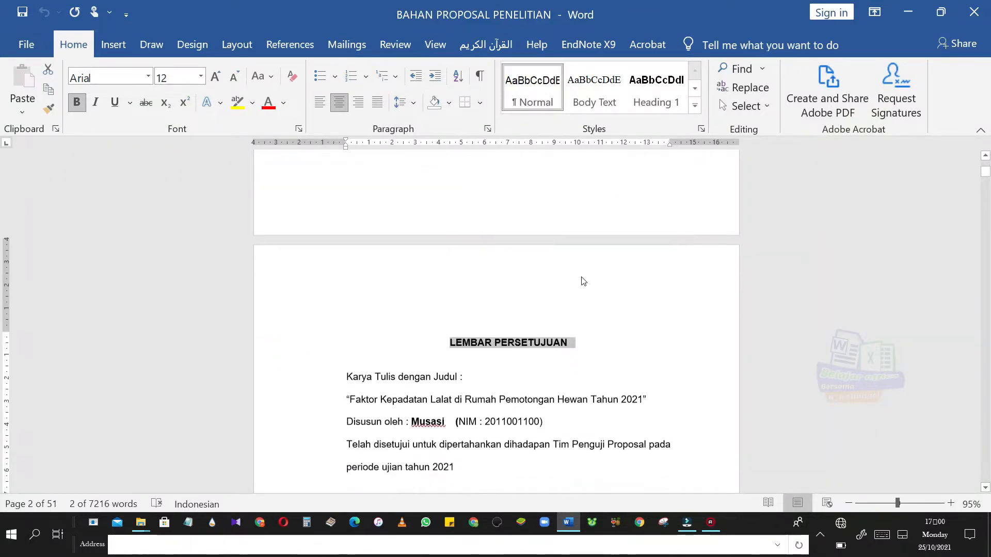
scroll(583, 281, "down", 1)
scroll(583, 281, "down", 1)
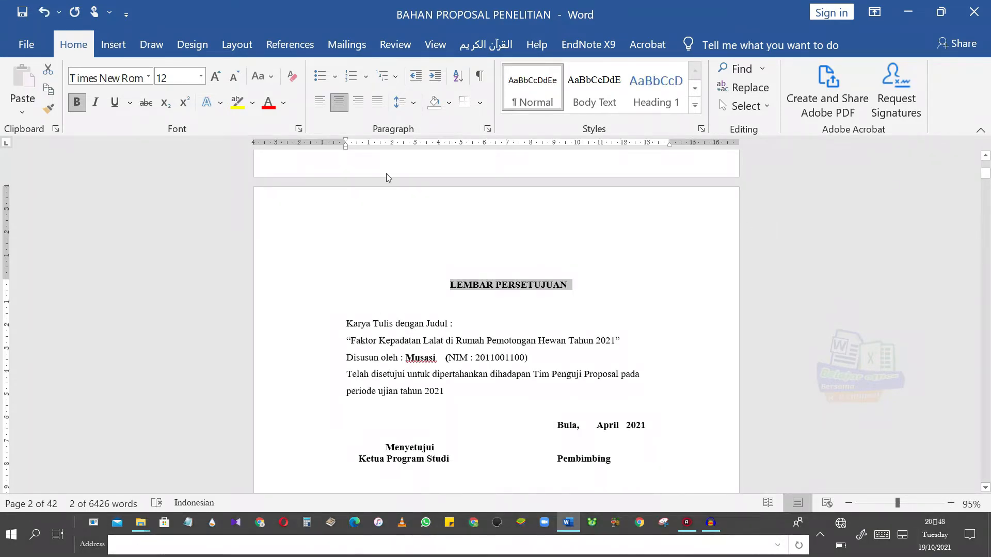
left_click(428, 50)
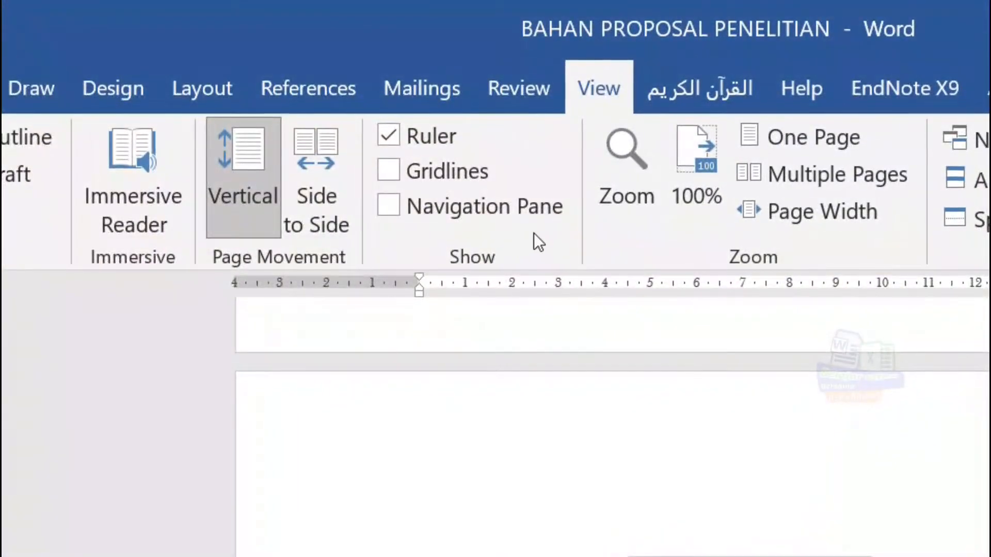
left_click(389, 205)
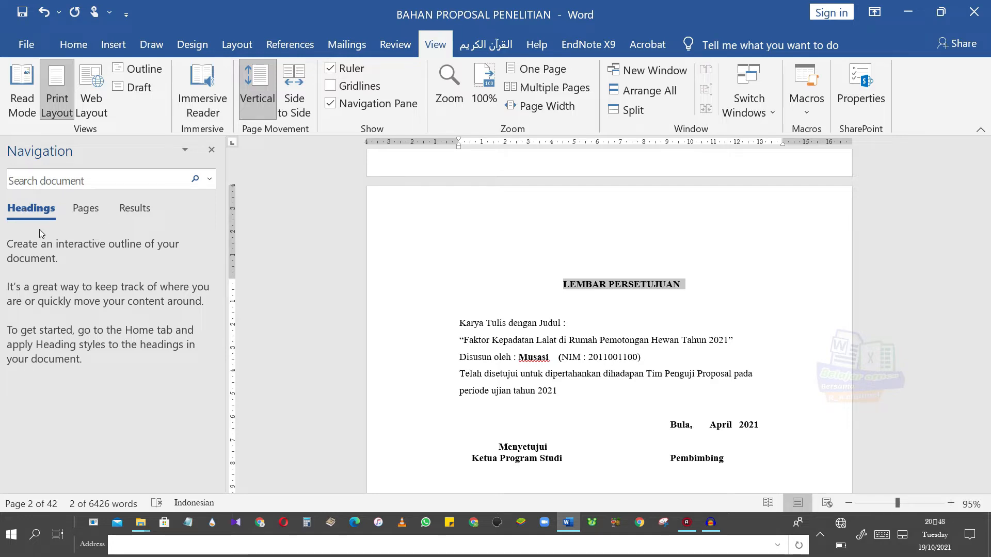
Look through the page thumbnails and the search results view of the Navigation pane
left_click(85, 209)
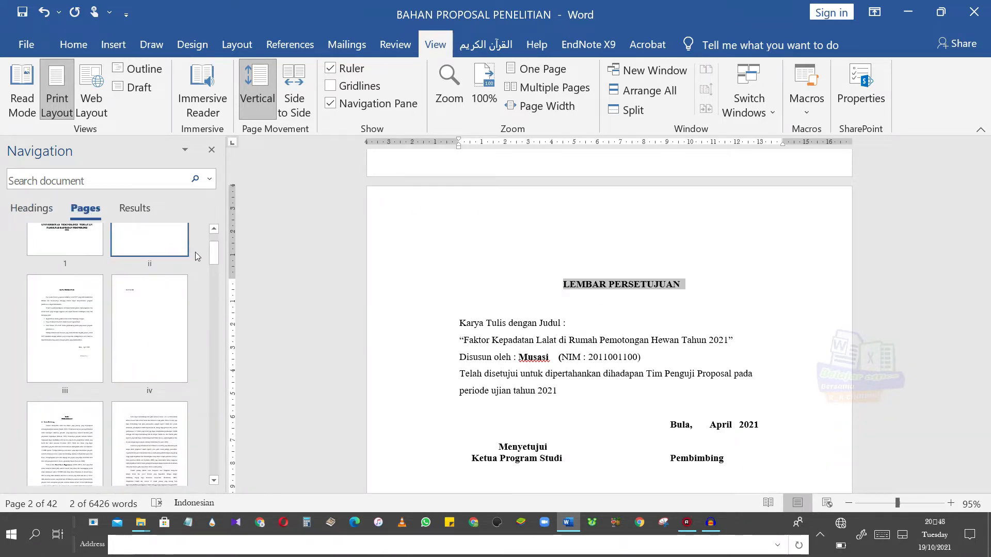
scroll(155, 248, "up", 2)
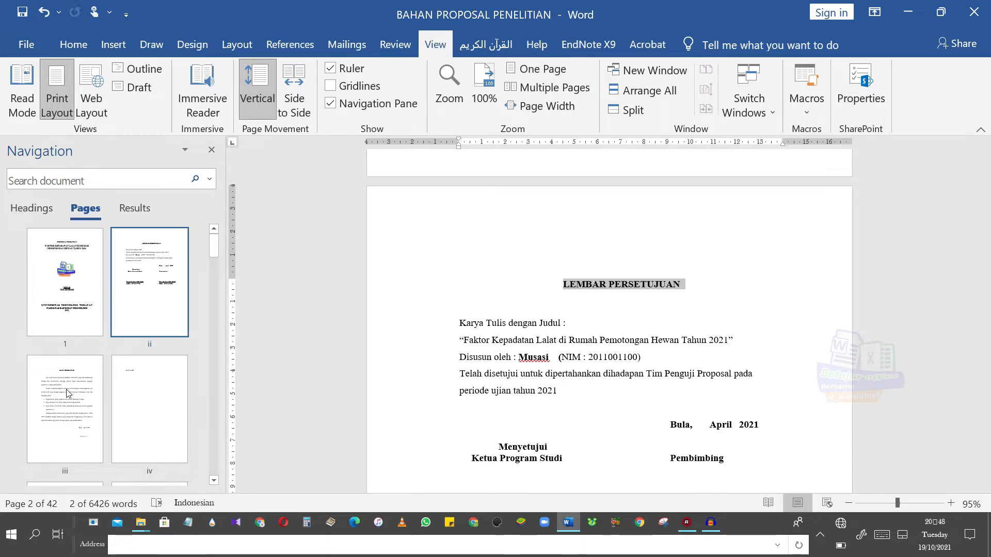
left_click(133, 208)
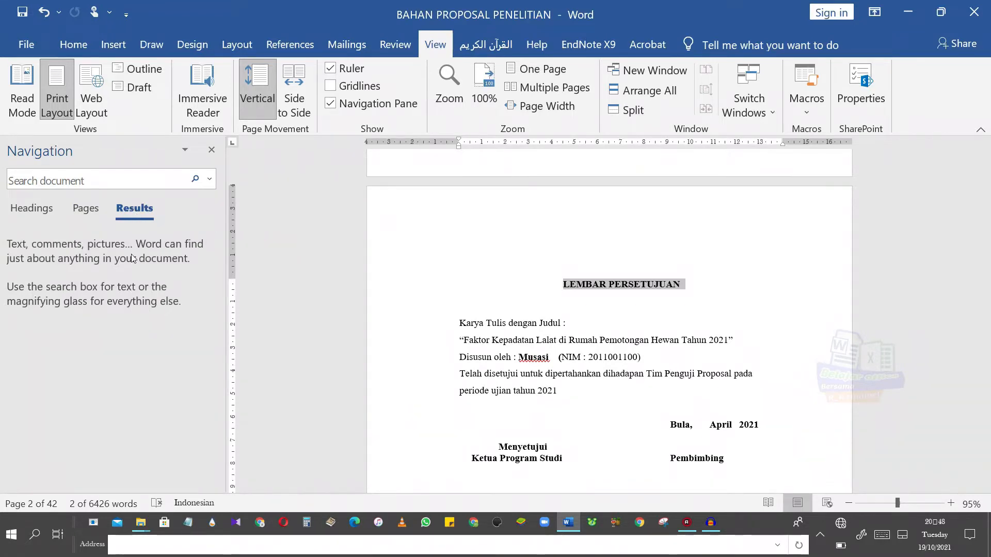
Search the document for "kata", go to the second match, and clear the search
left_click(98, 182)
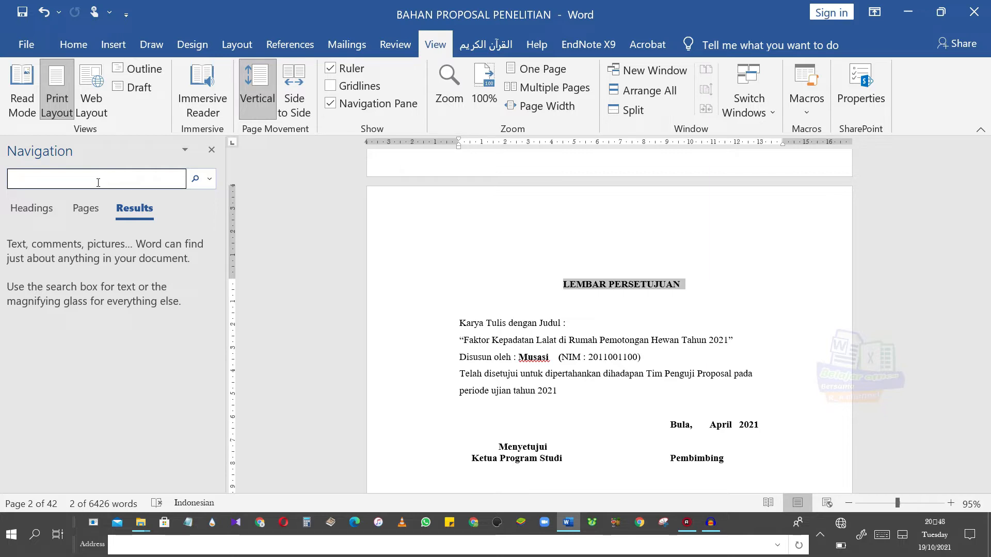
type("kata")
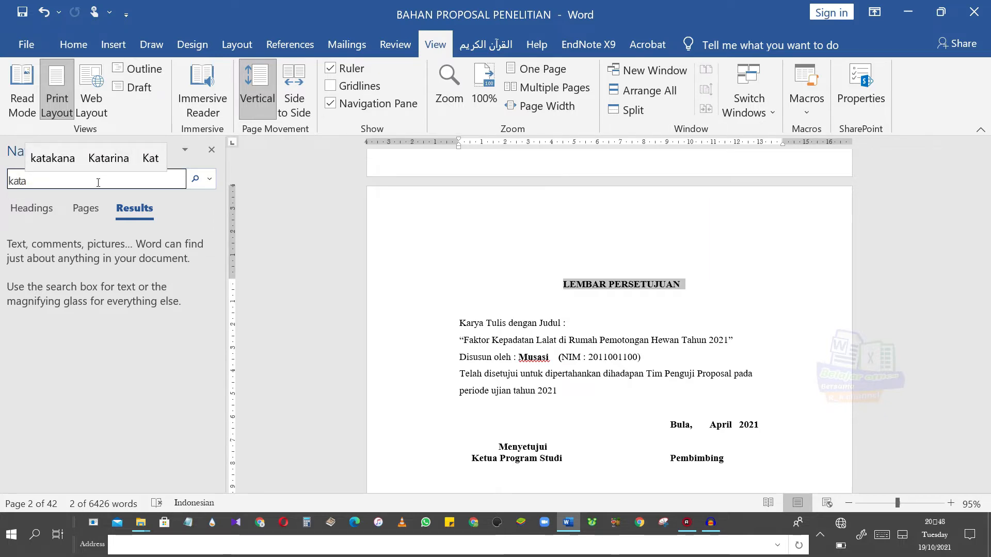
key("Return")
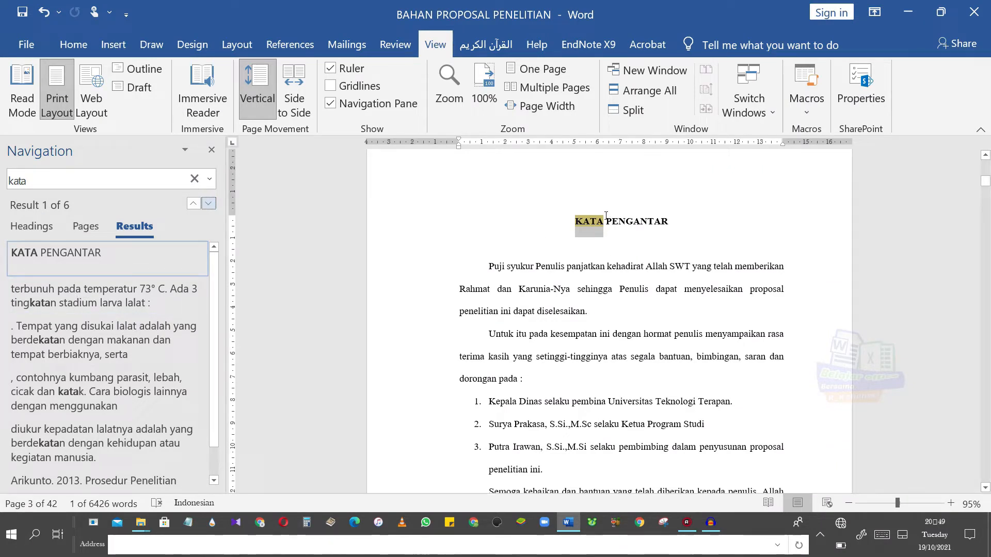
left_click(96, 302)
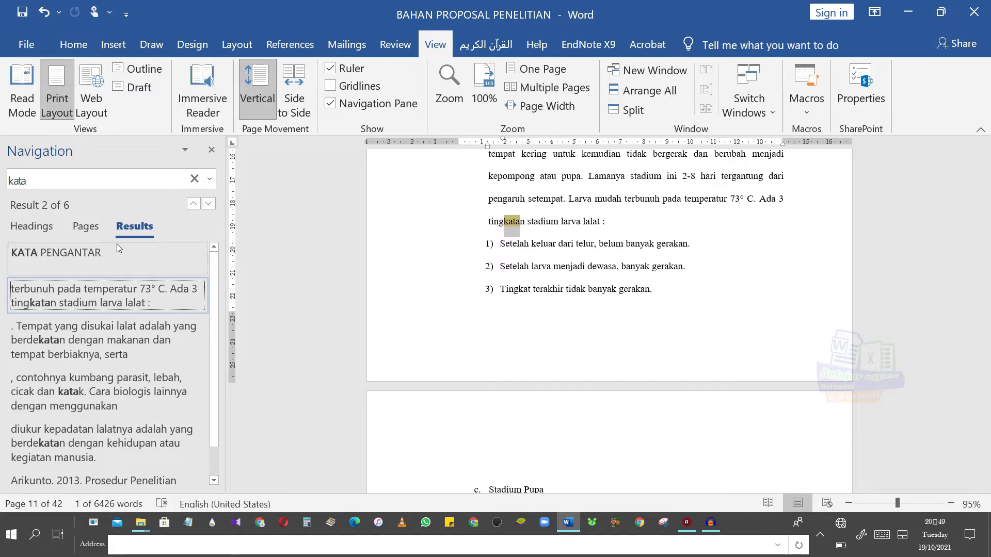
left_click(194, 179)
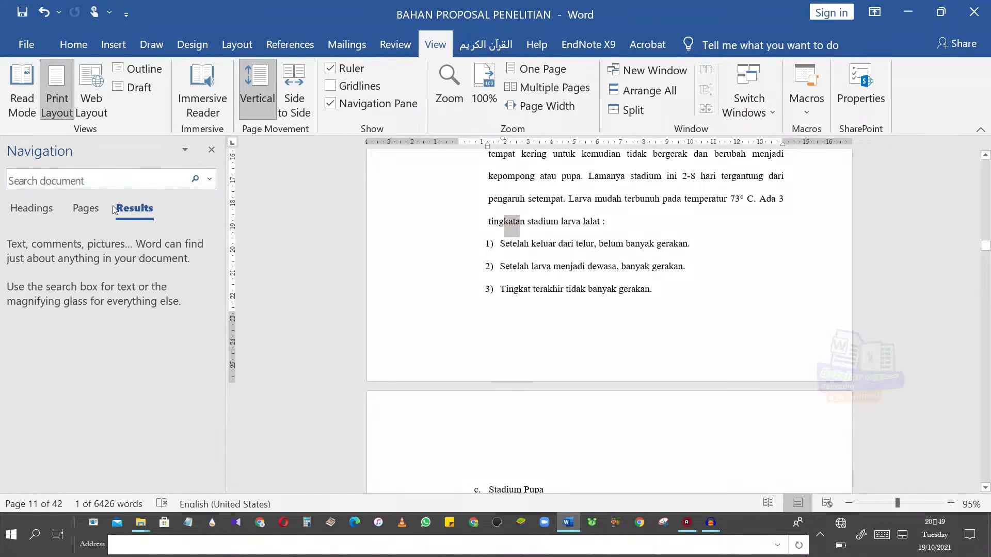
Display the headings outline and apply the Heading 1 style to the LEMBAR PERSETUJUAN title on page 2
left_click(39, 211)
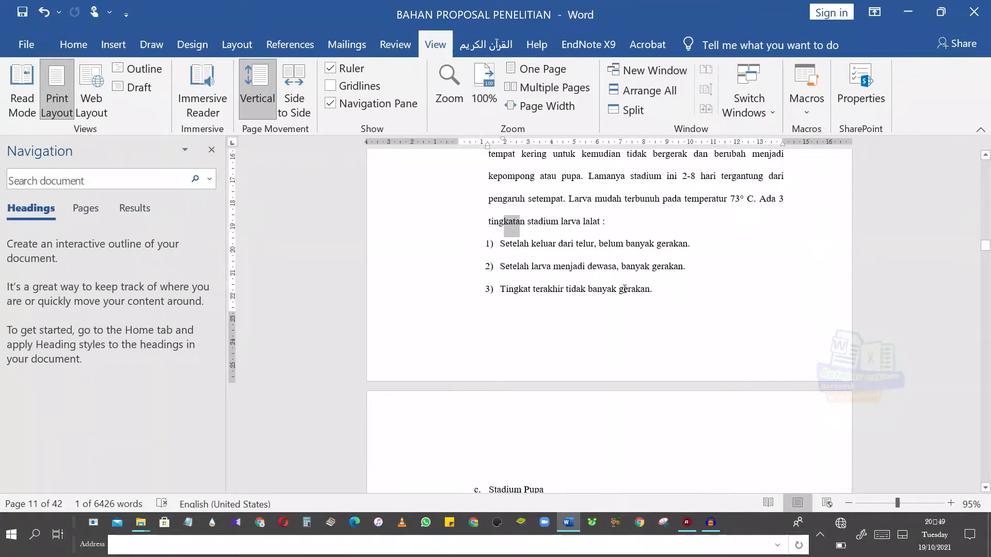
left_click_drag(985, 245, 985, 173)
left_click(562, 287)
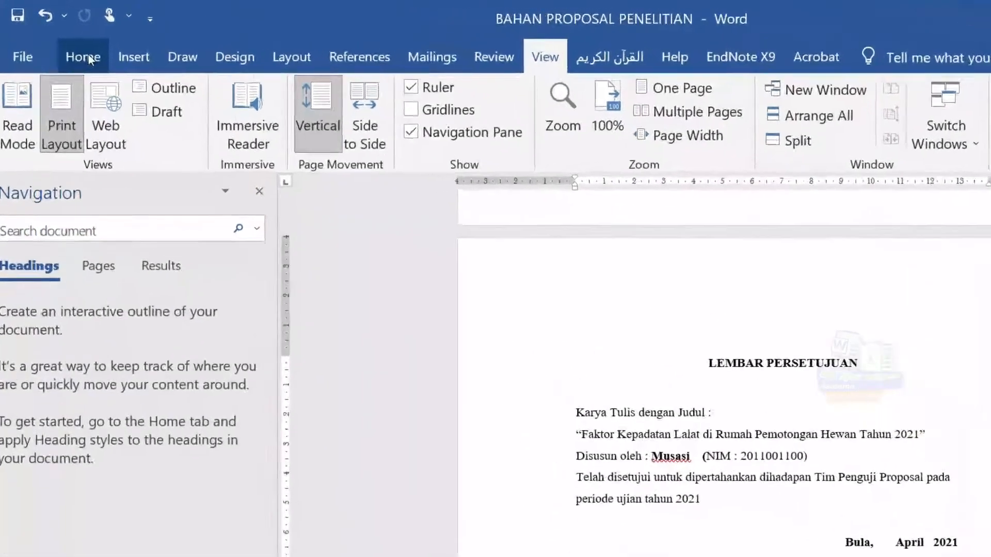
left_click(78, 47)
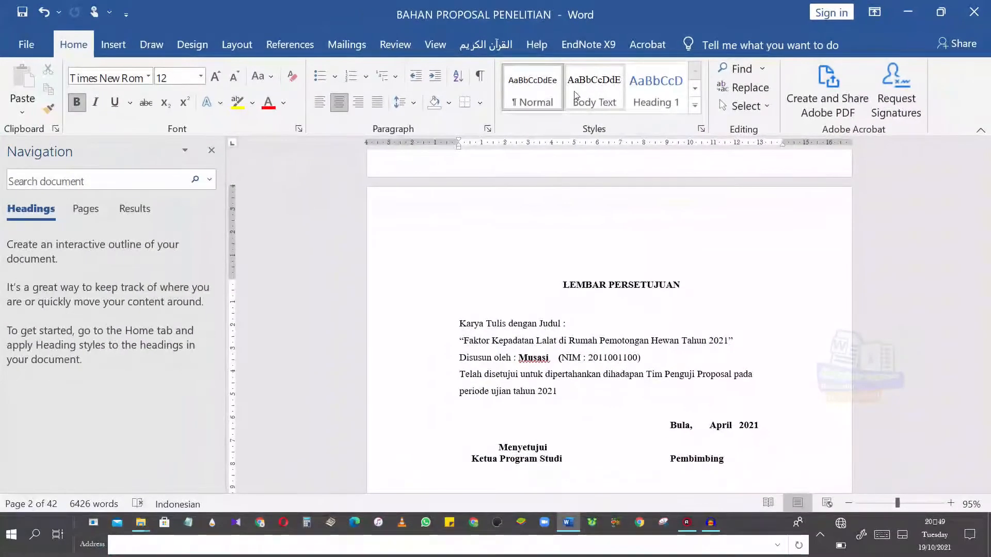
left_click(658, 92)
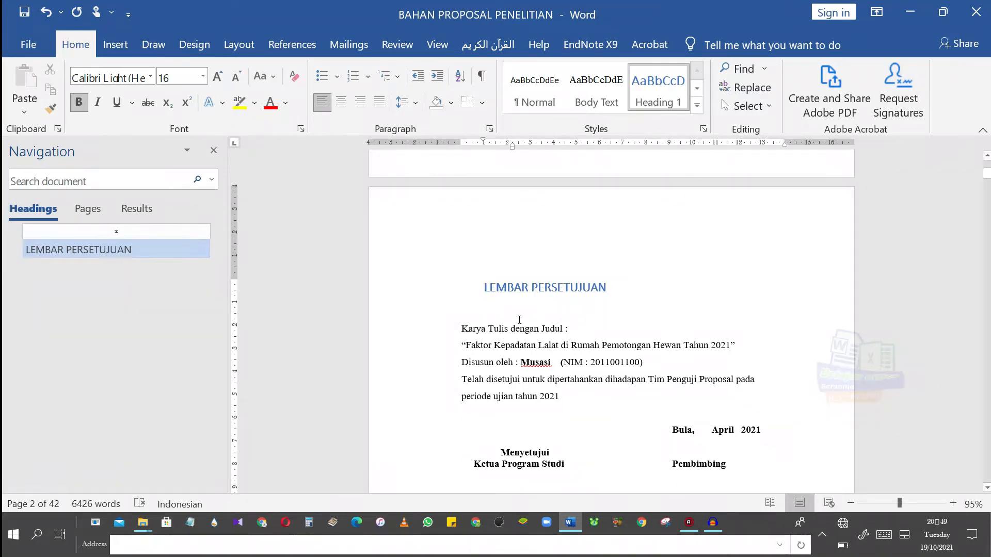
Set the LEMBAR PERSETUJUAN title's font to Times New Roman at 12 pt
left_click_drag(485, 288, 578, 292)
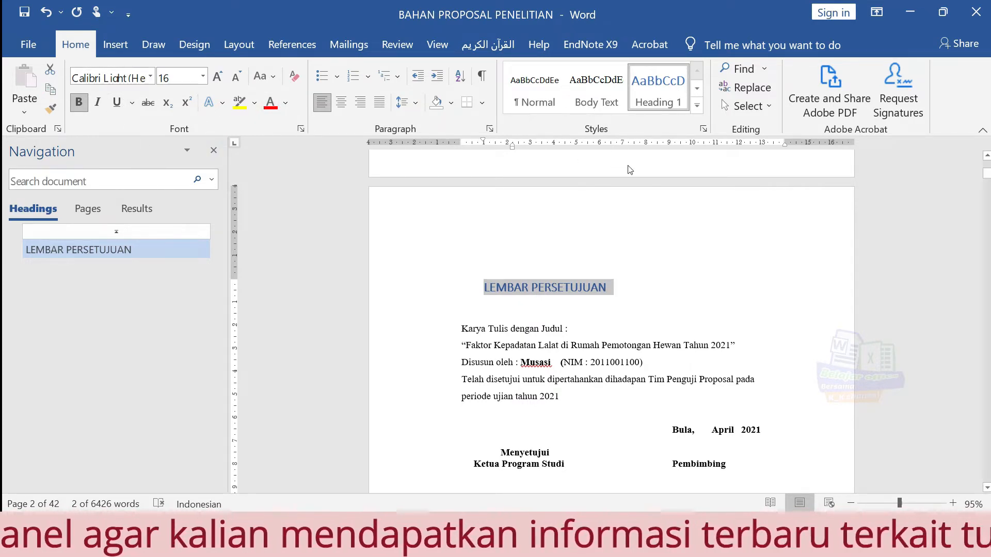
left_click(126, 76)
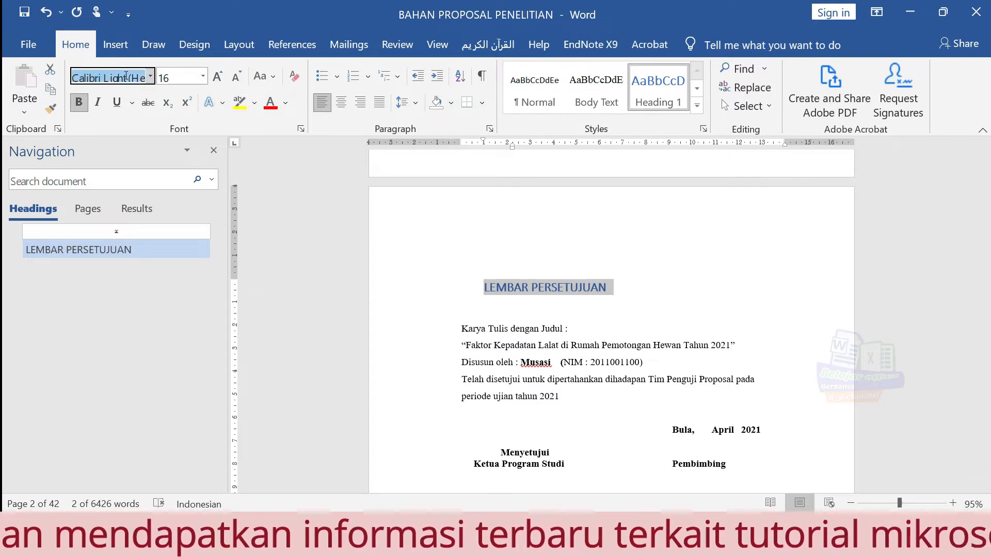
type("Times New Rom")
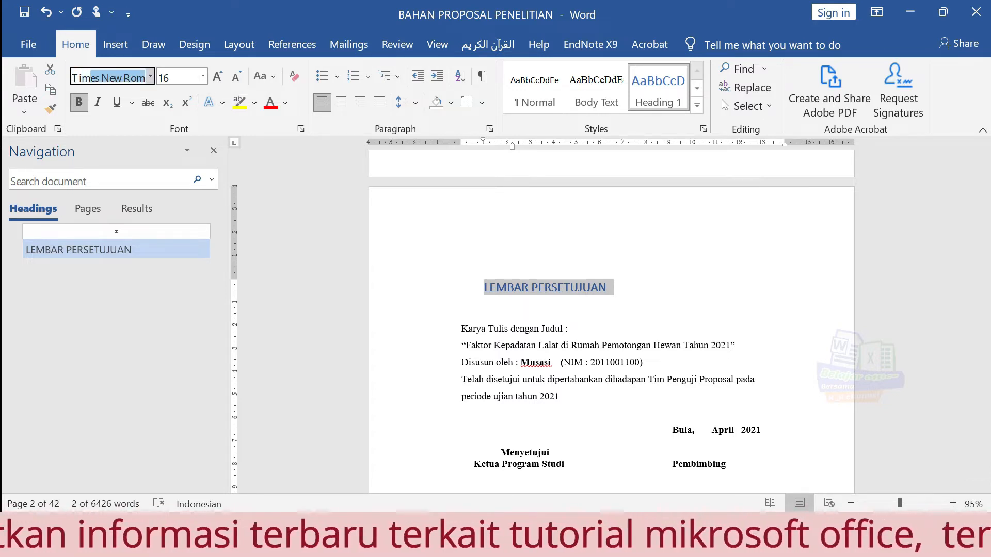
key("Return")
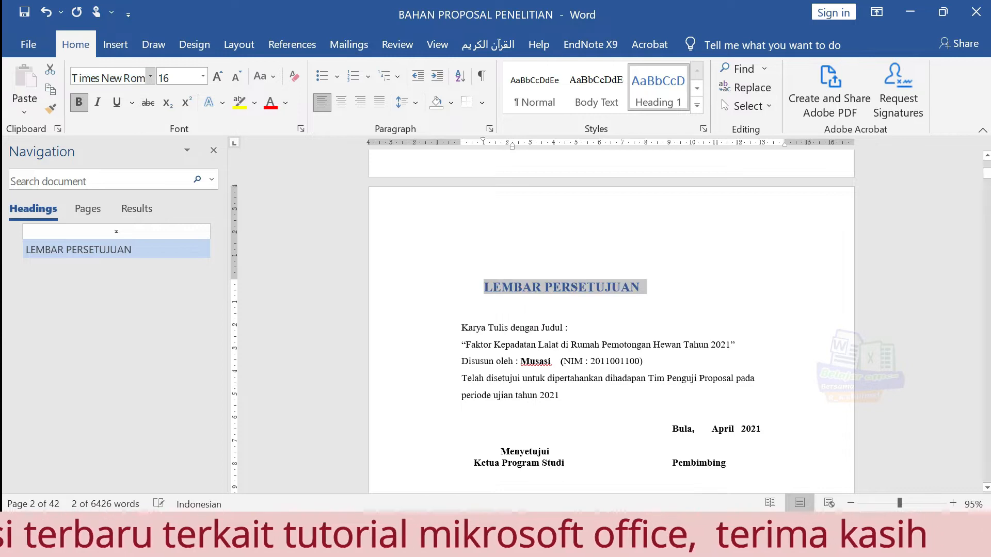
left_click(177, 76)
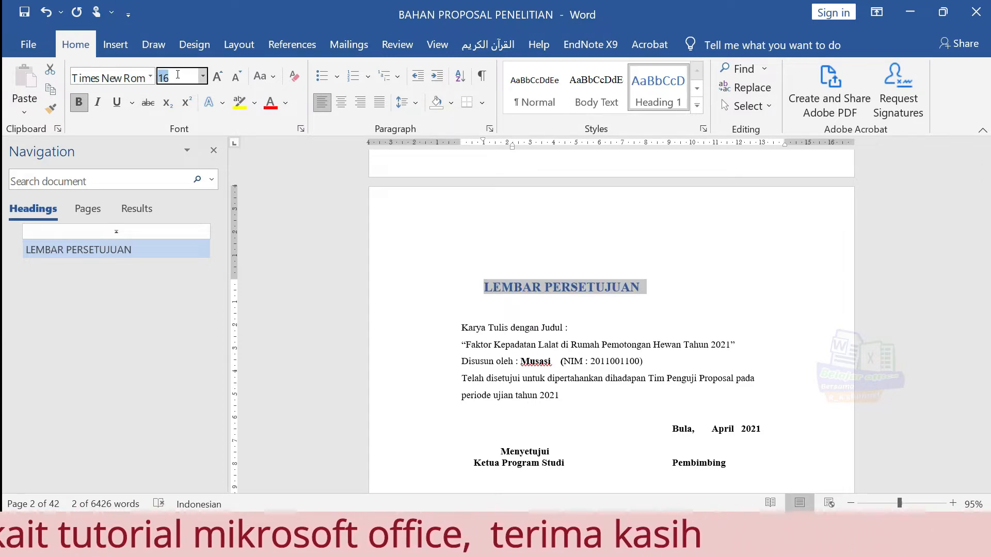
type("1")
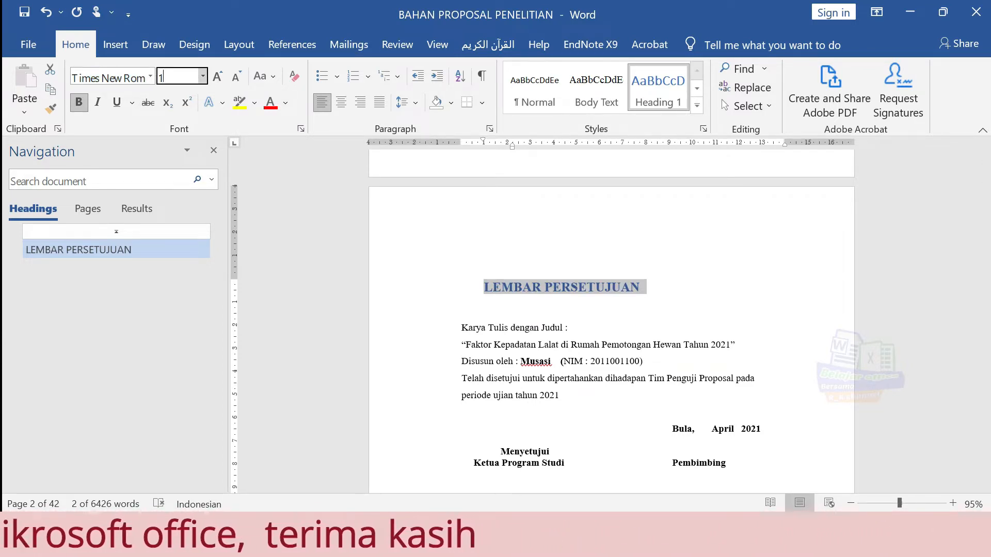
Give the LEMBAR PERSETUJUAN title the Automatic font color and center it
left_click(285, 107)
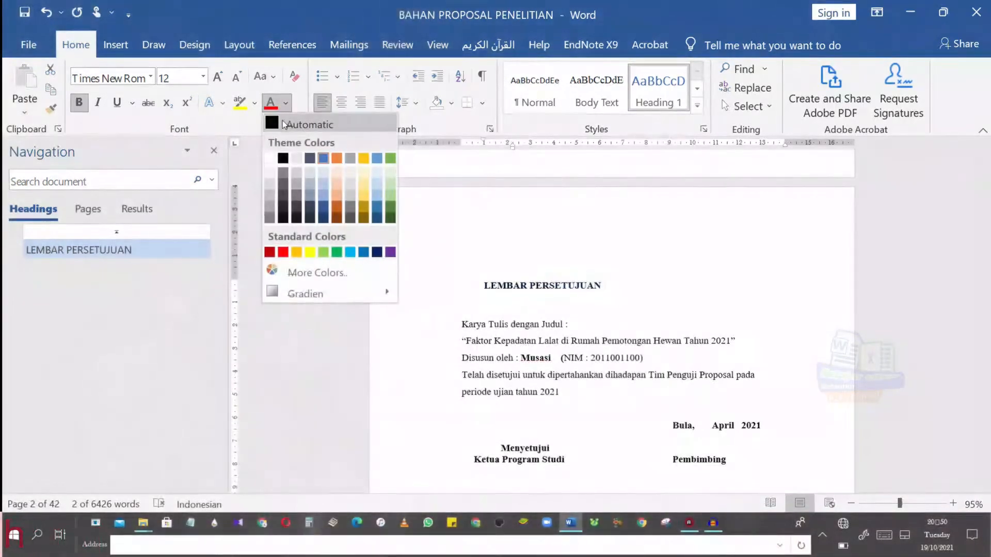
left_click(283, 124)
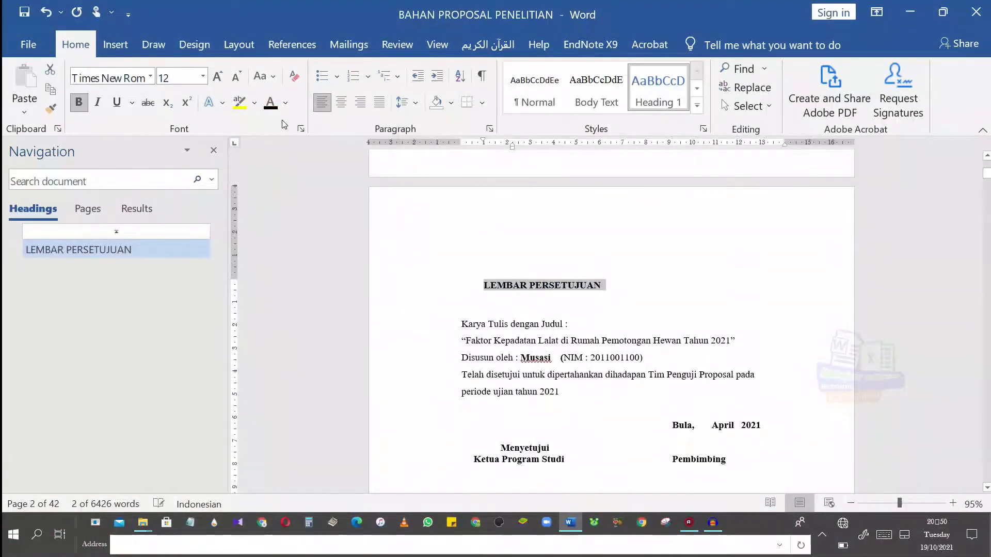
left_click(341, 102)
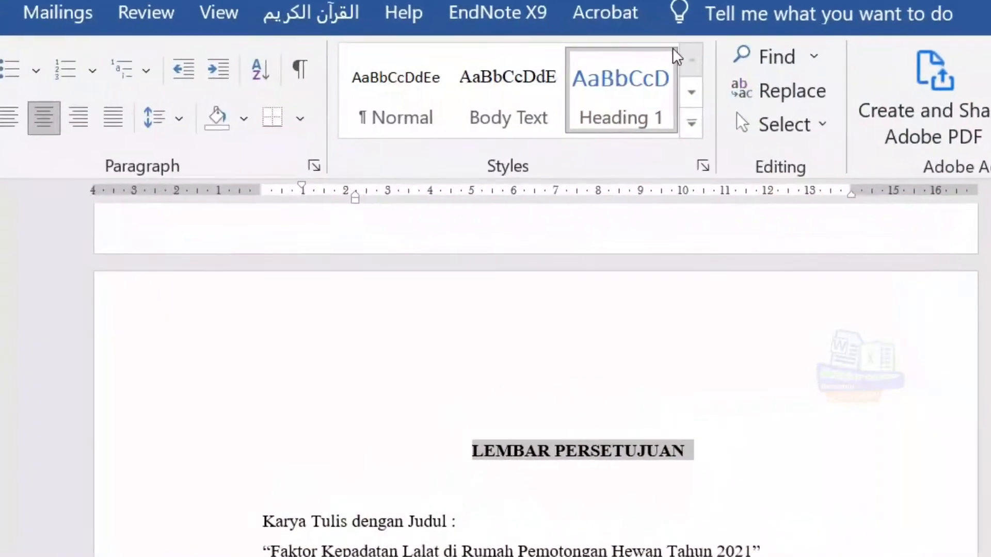
Modify the Heading 1 style to use the Times New Roman font at 12 pt
left_click(692, 124)
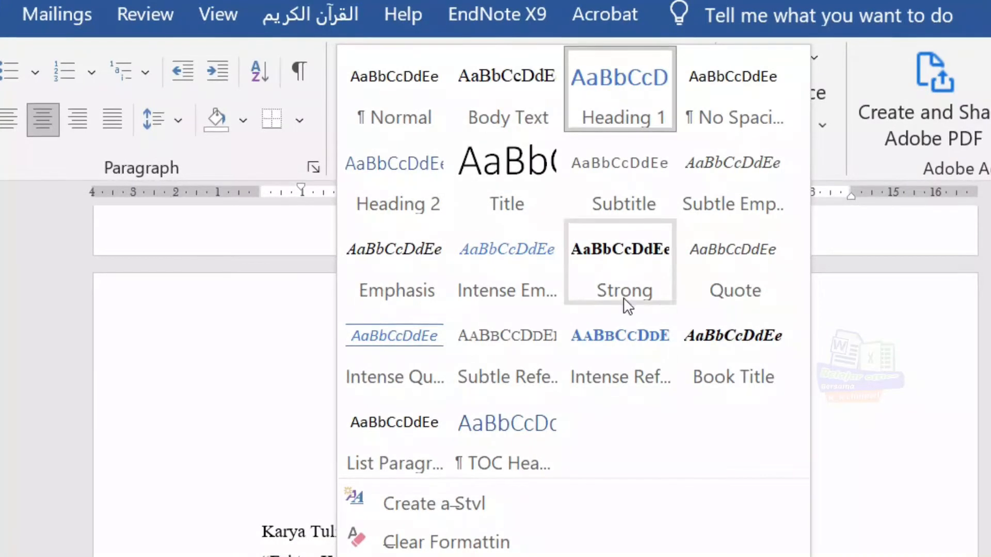
right_click(603, 96)
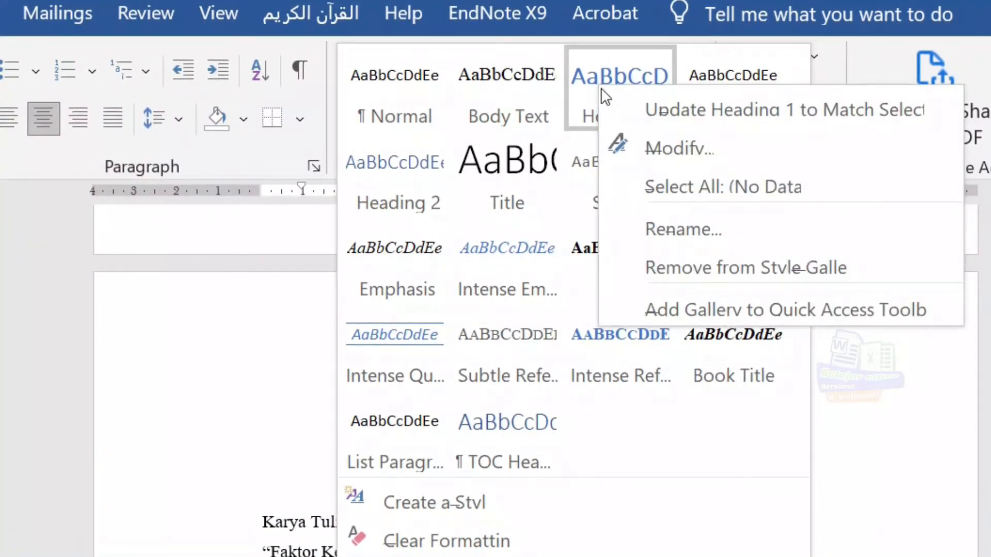
left_click(645, 150)
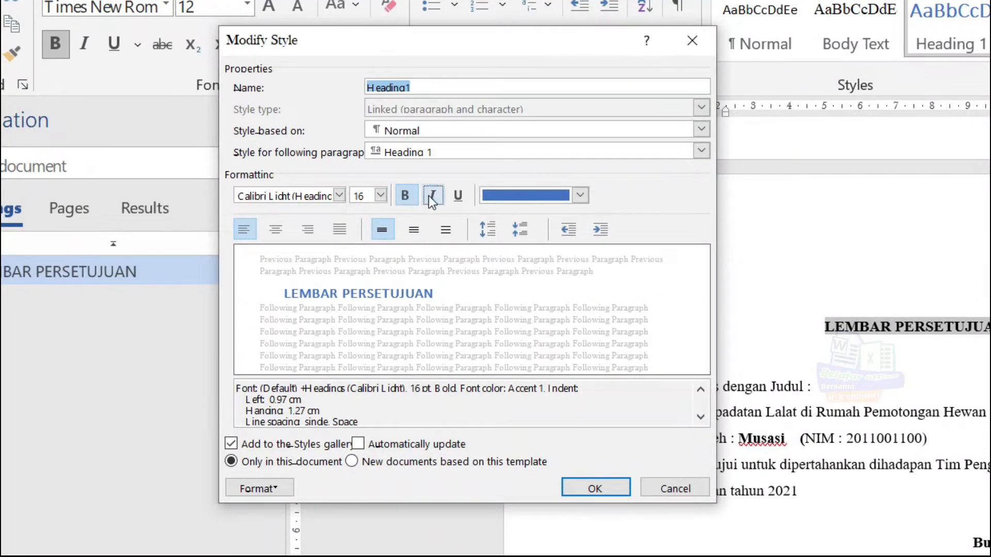
left_click(393, 233)
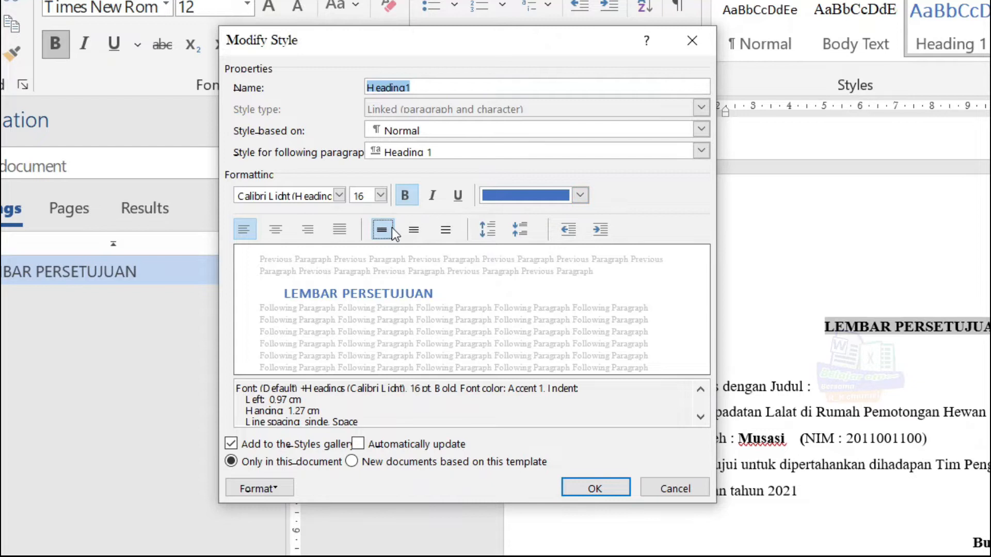
left_click(315, 195)
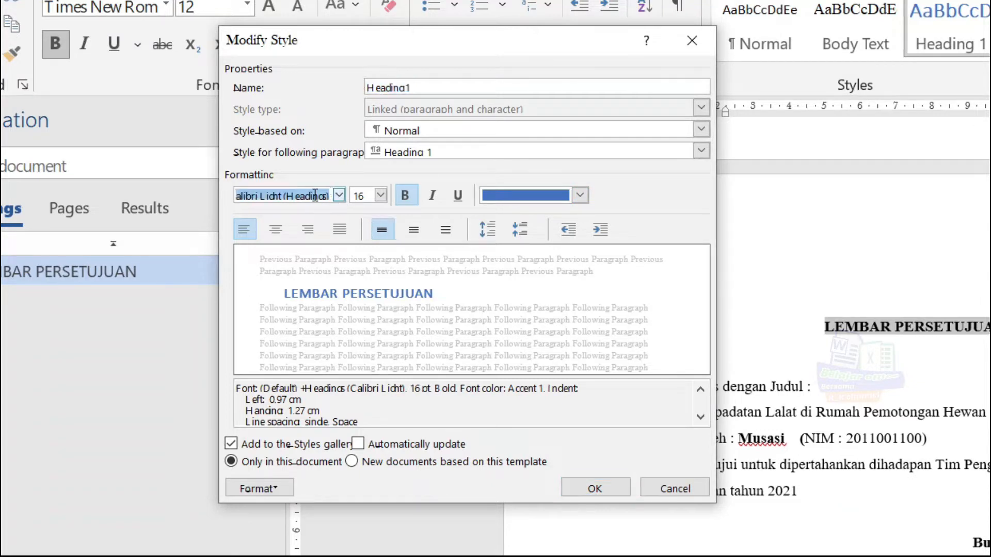
type("Times New Roman")
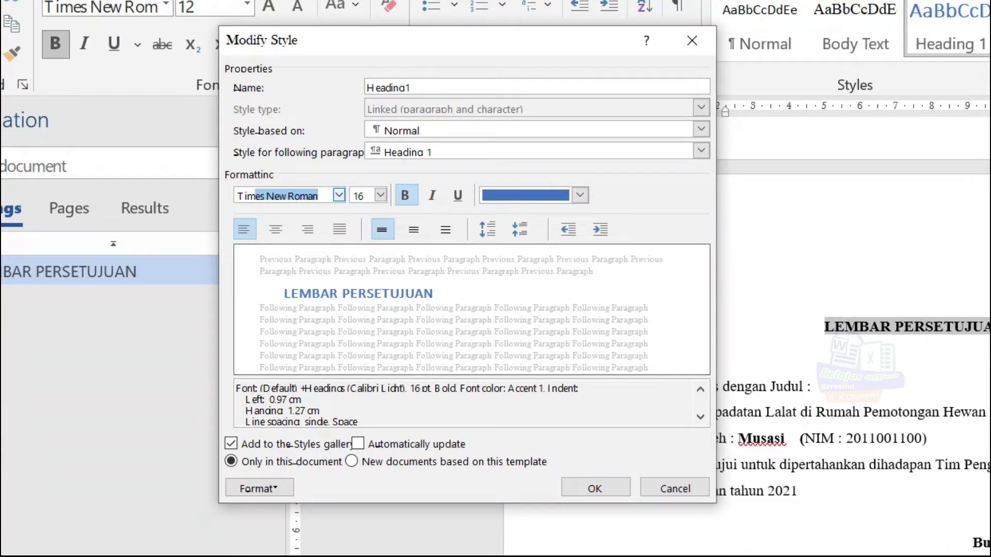
key("Tab")
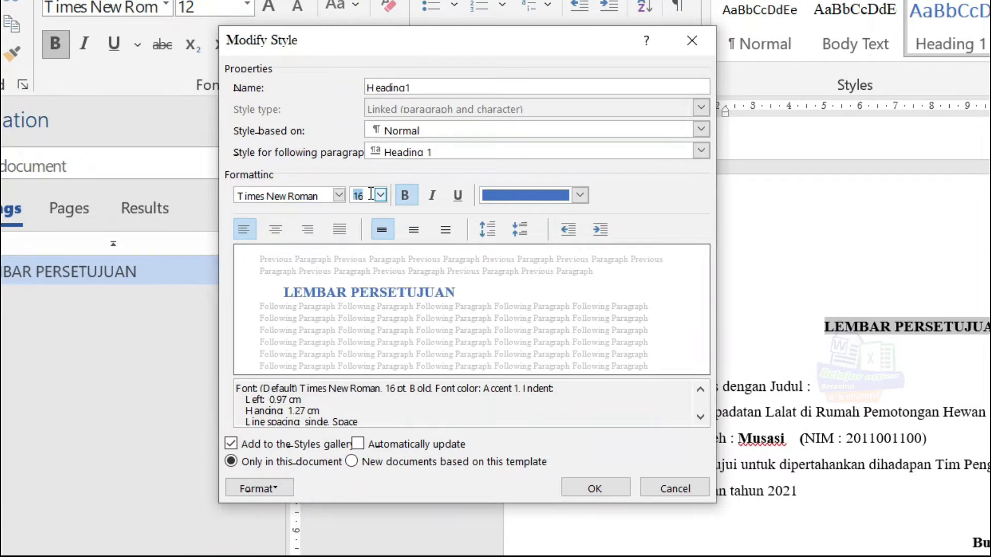
type("1")
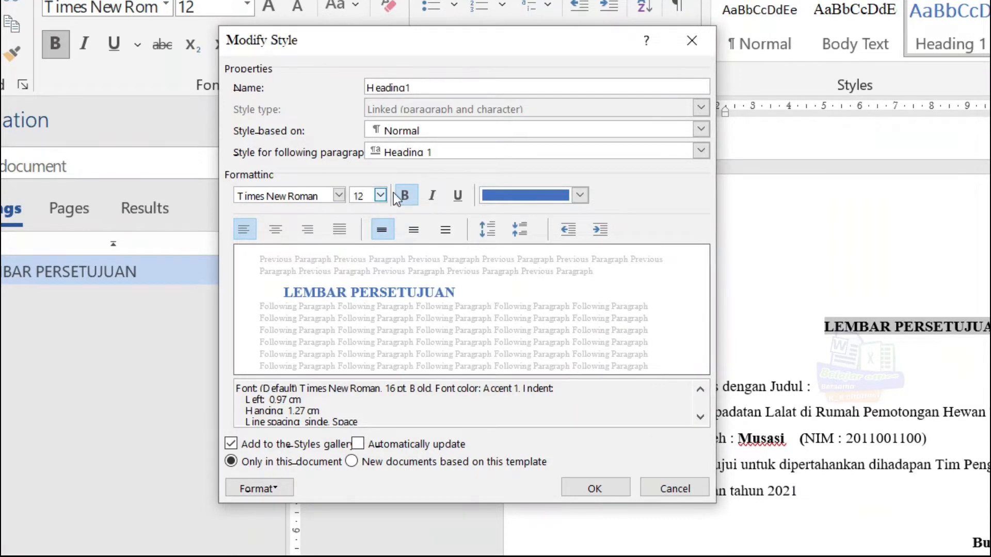
type("2")
key("Tab")
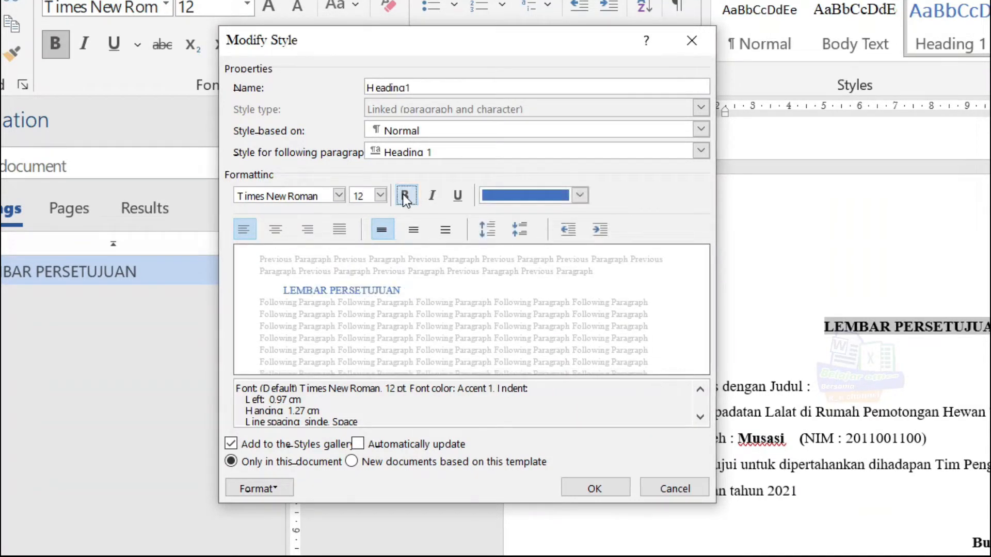
Give the Heading 1 style the Automatic font color, centered alignment and single line spacing, and save the style changes
left_click(578, 196)
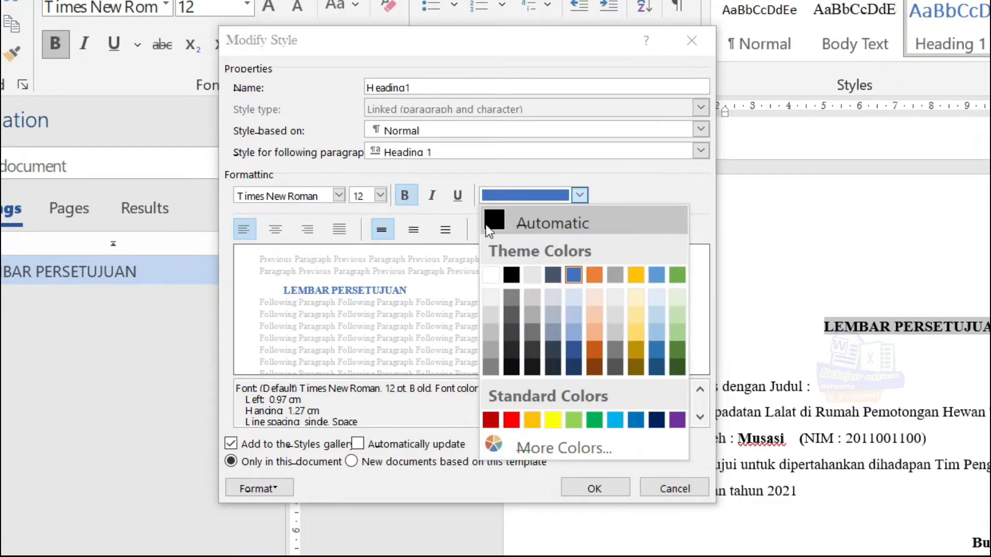
left_click(488, 227)
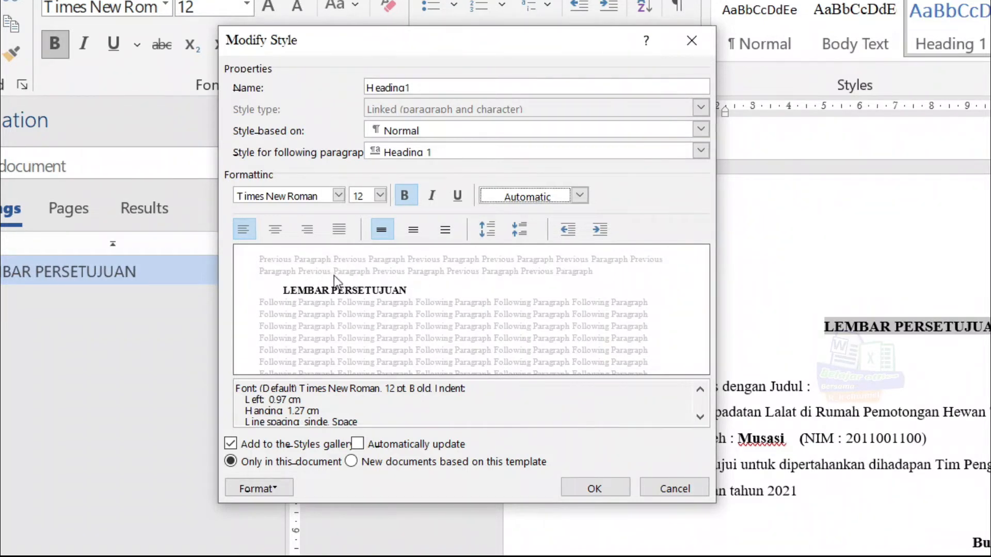
left_click(276, 230)
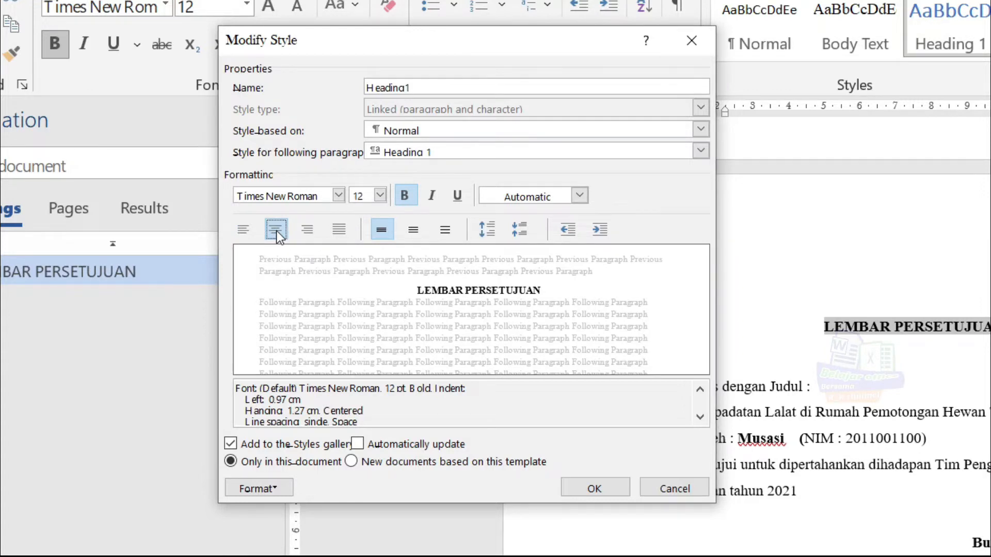
left_click(381, 229)
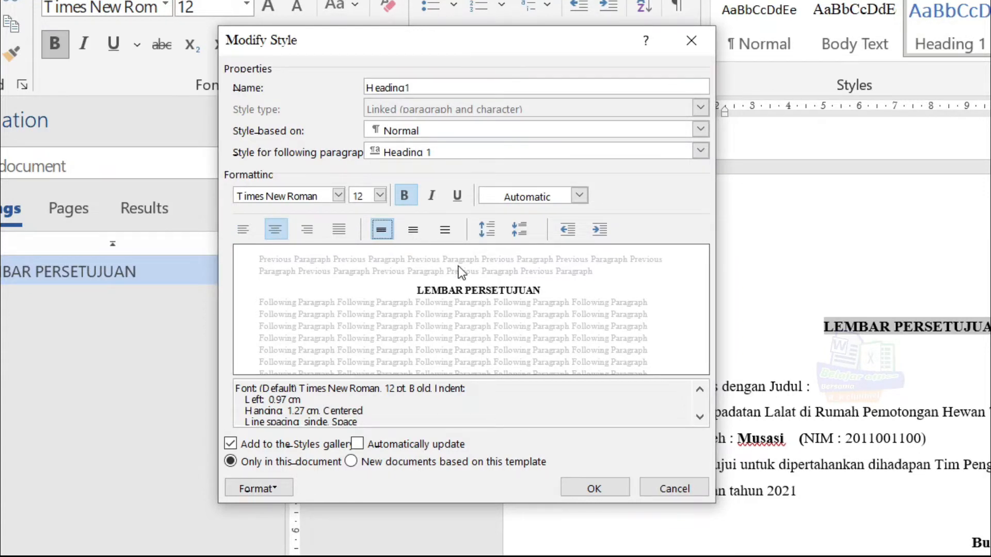
left_click(593, 488)
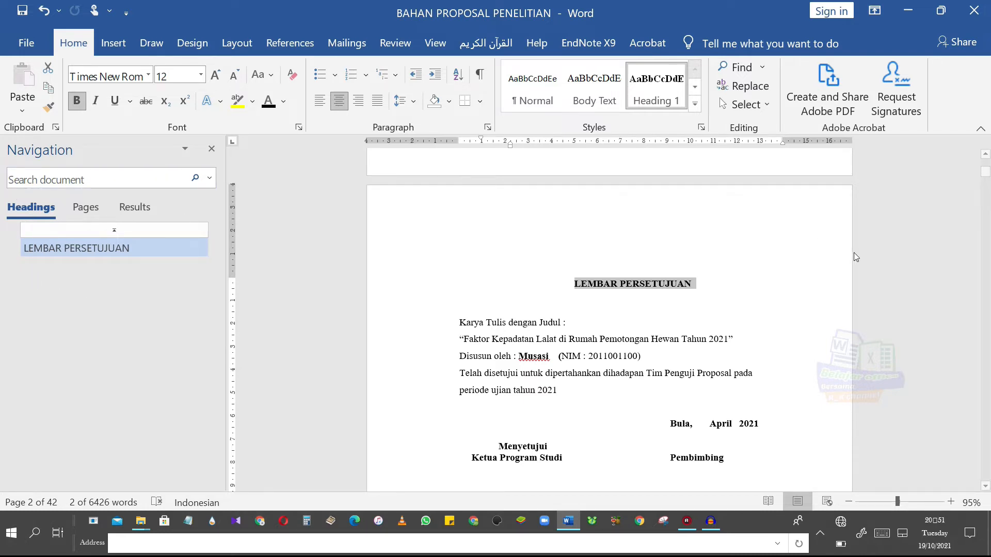
Apply the Heading 1 style to the KATA PENGANTAR title on page 3
left_click_drag(985, 174, 985, 186)
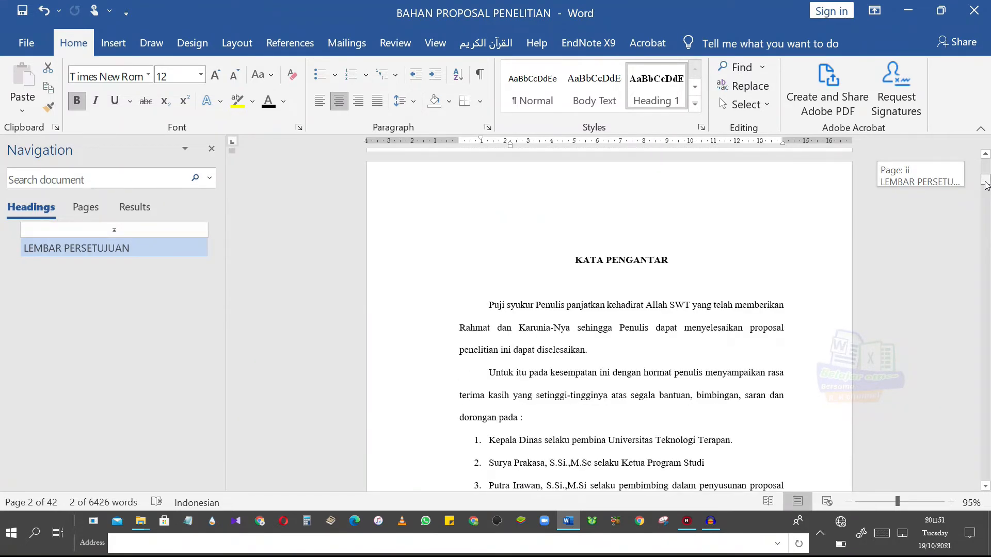
left_click(571, 264)
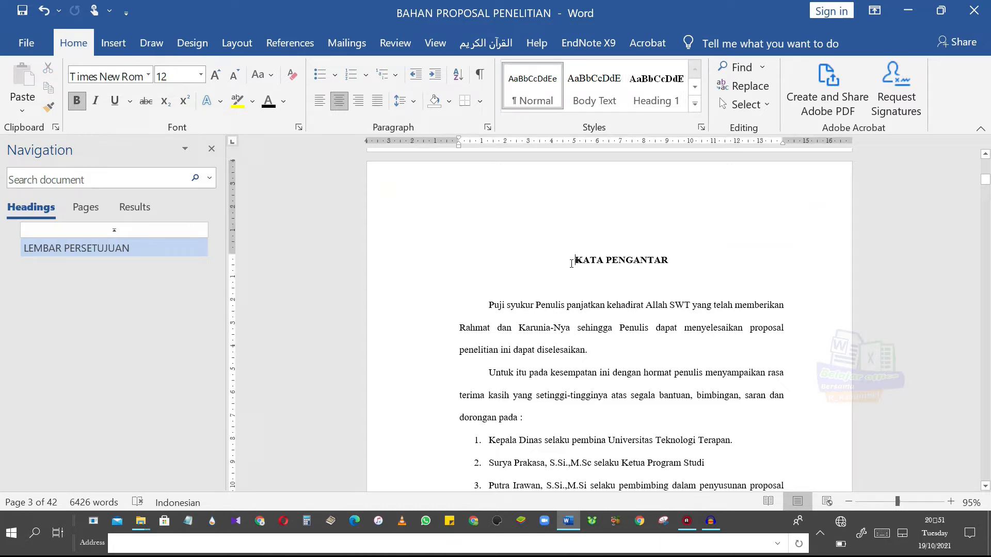
left_click(652, 103)
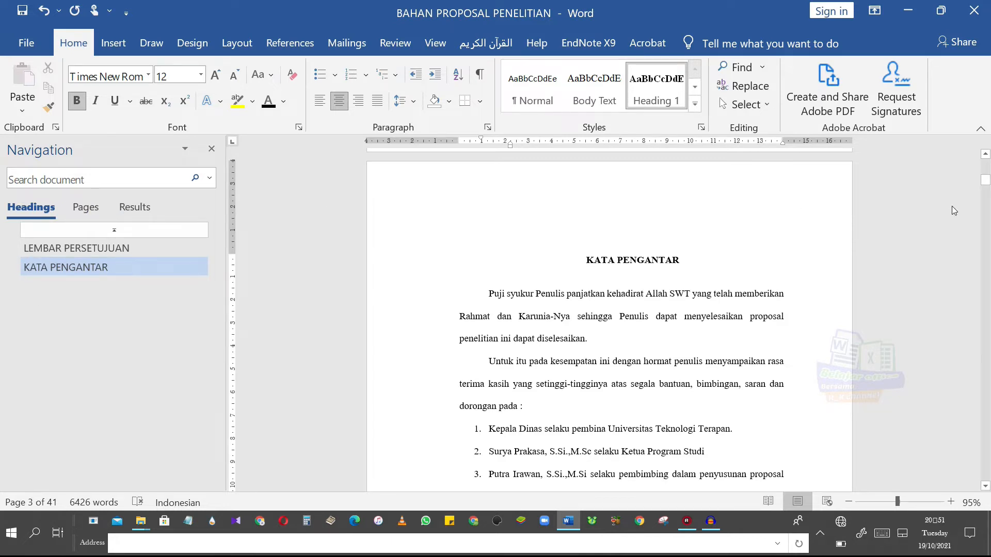
Apply Heading 1 to BAB I and merge PENDAHULUAN into the same heading on a second line with a manual line break
left_click_drag(985, 180, 986, 189)
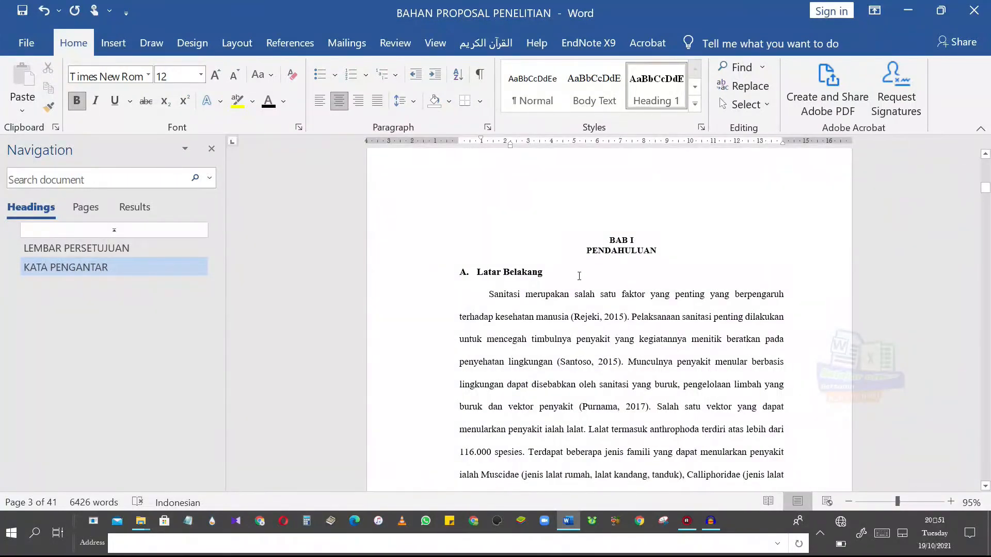
left_click(610, 239)
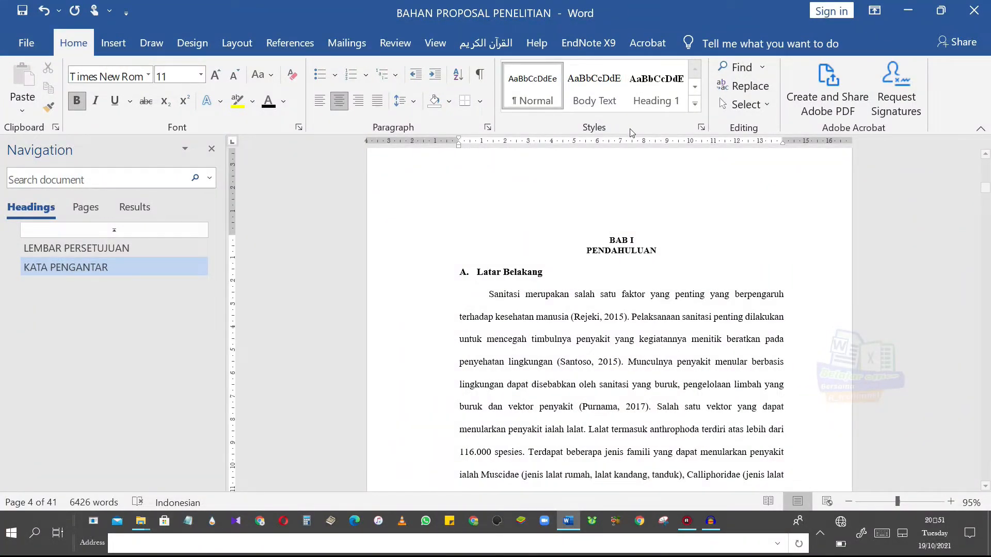
left_click(651, 88)
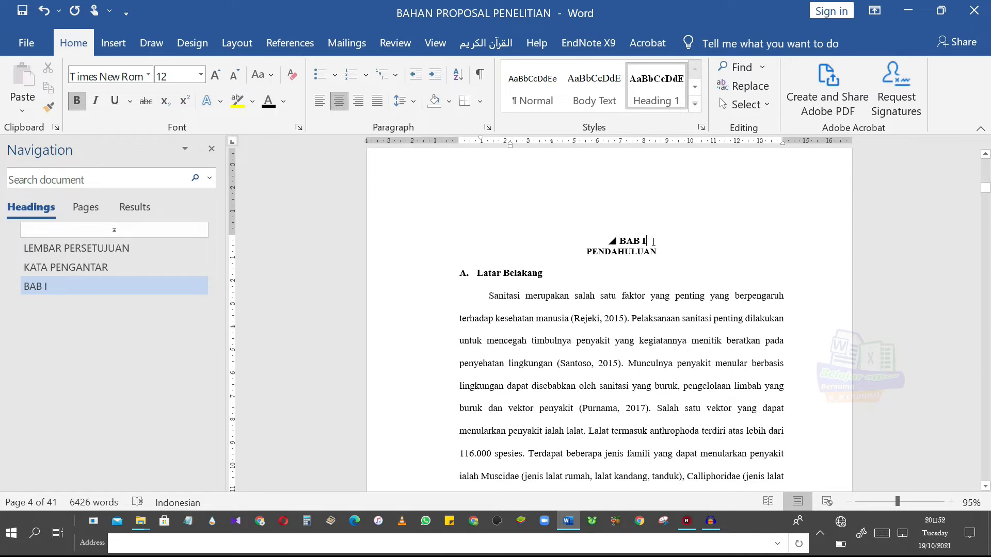
left_click(653, 242)
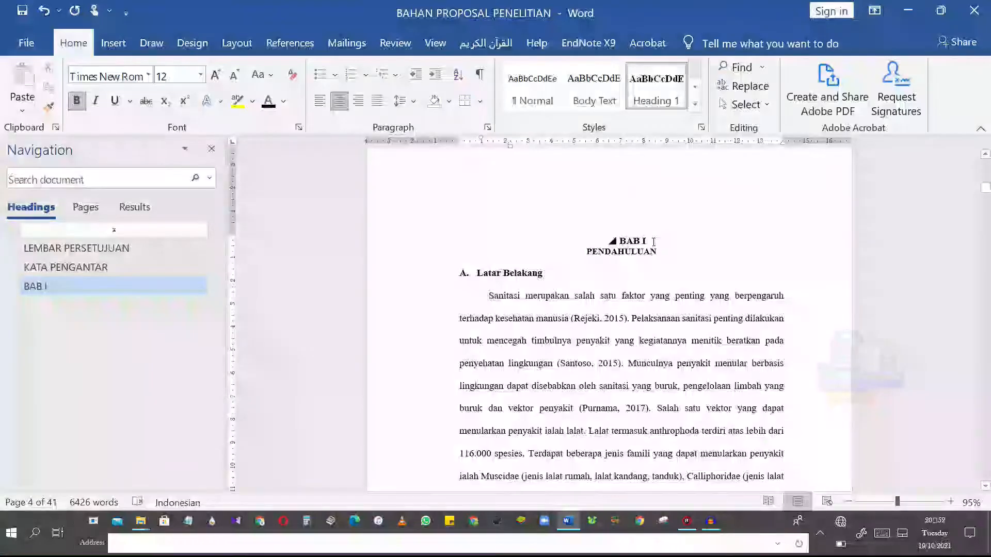
key("Delete")
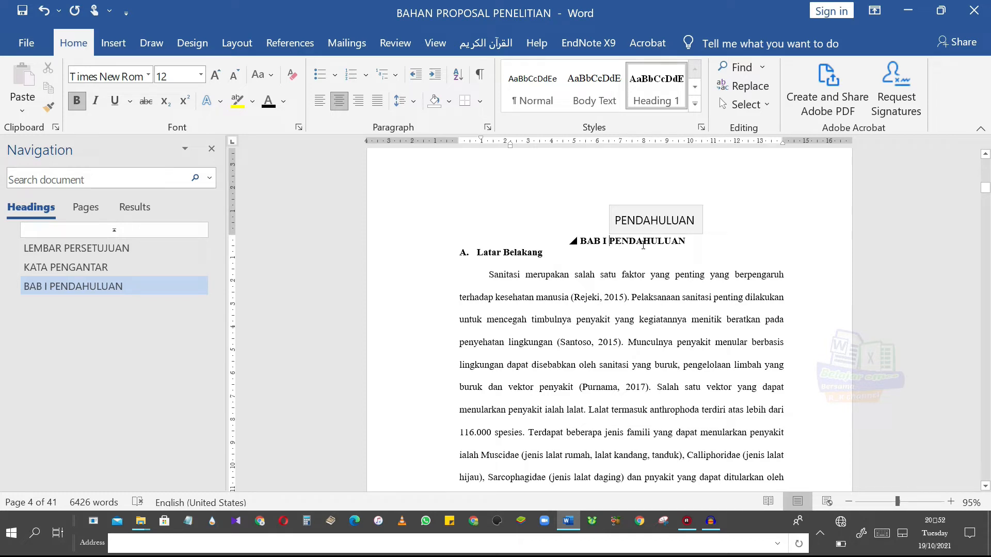
key("shift+Return")
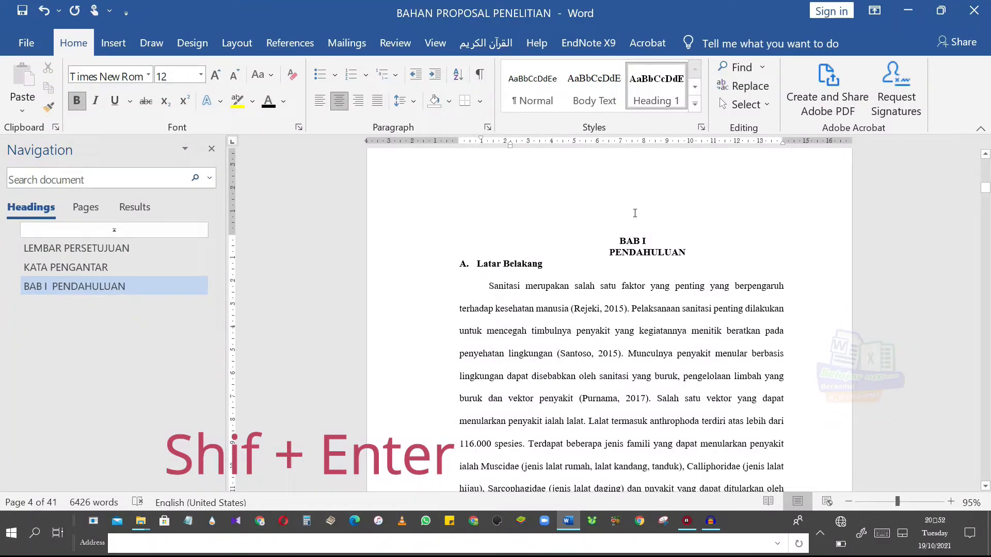
Remove the indent from the BAB I PENDAHULUAN heading, keeping both of its lines centered
left_click(341, 105)
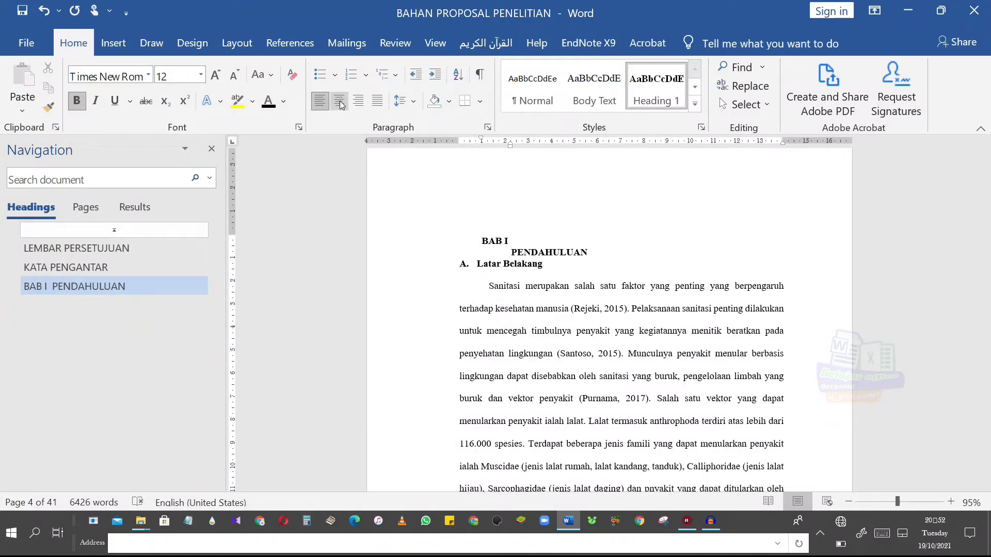
left_click(340, 104)
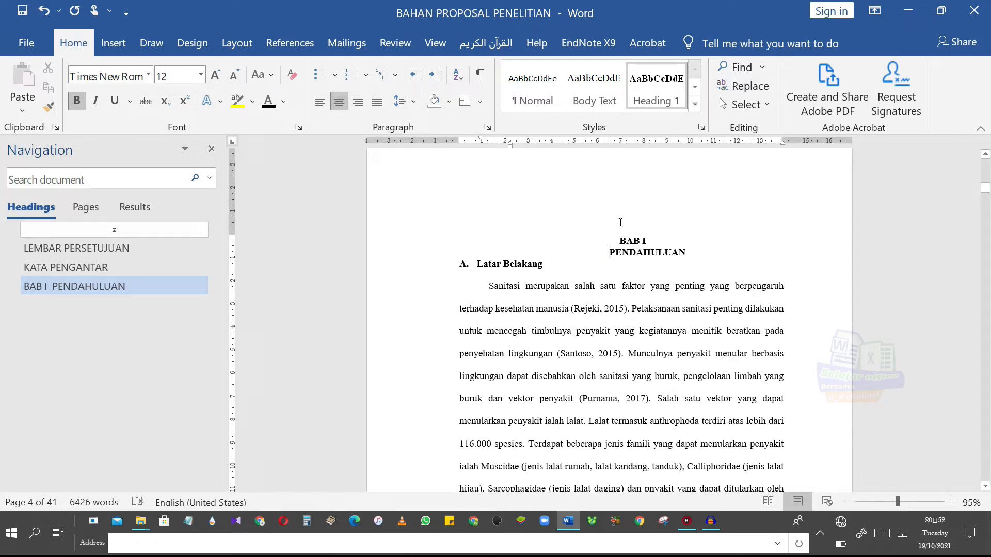
left_click_drag(619, 239, 690, 253)
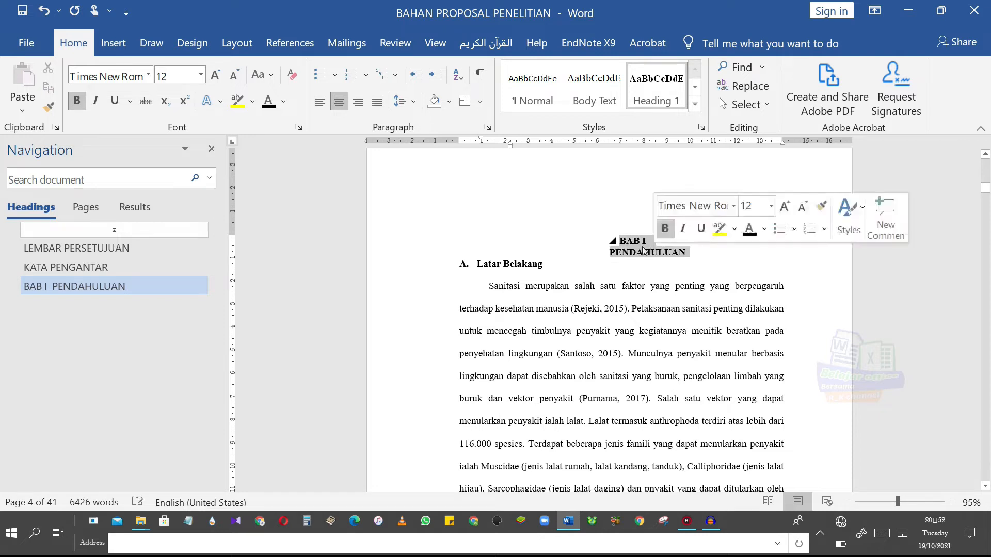
left_click_drag(510, 146, 459, 149)
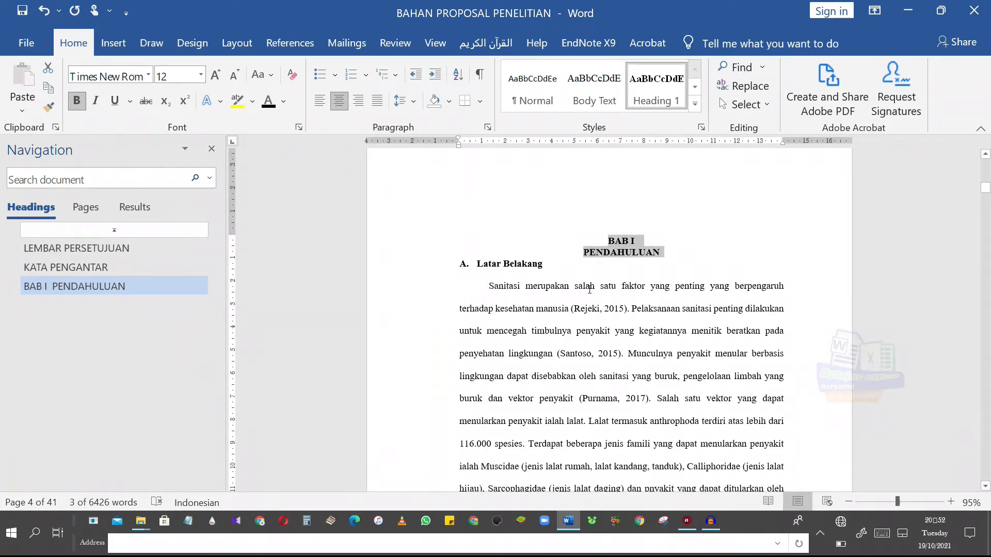
left_click(623, 250)
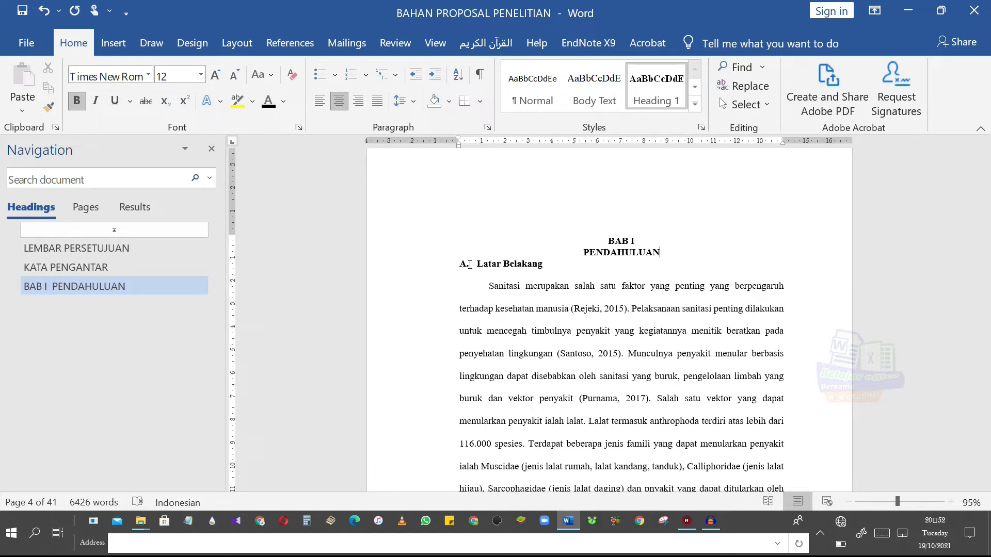
left_click(682, 284)
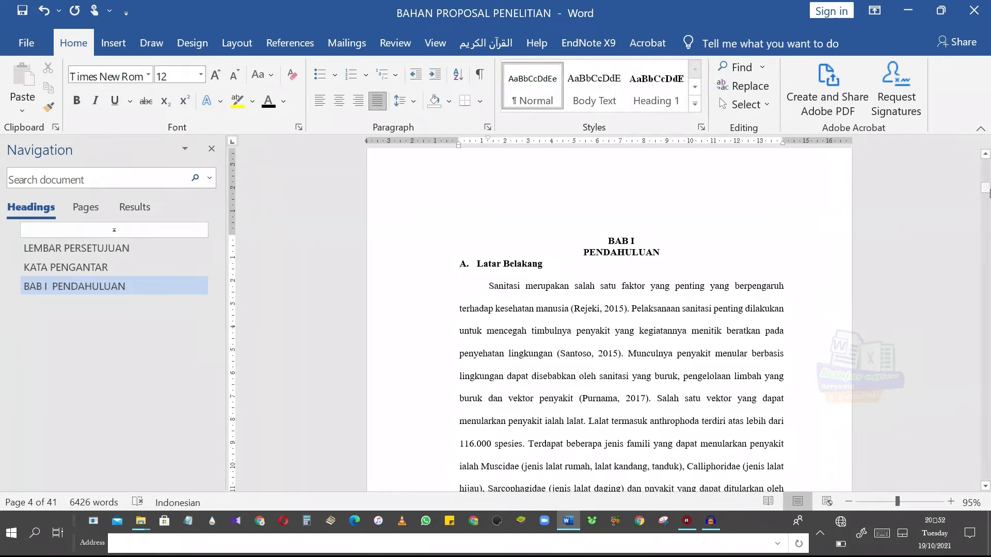
Apply Heading 1 to BAB II and merge TINJAUAN PUSTAKA into the same heading with a manual line break
left_click_drag(986, 190, 986, 227)
left_click(655, 254)
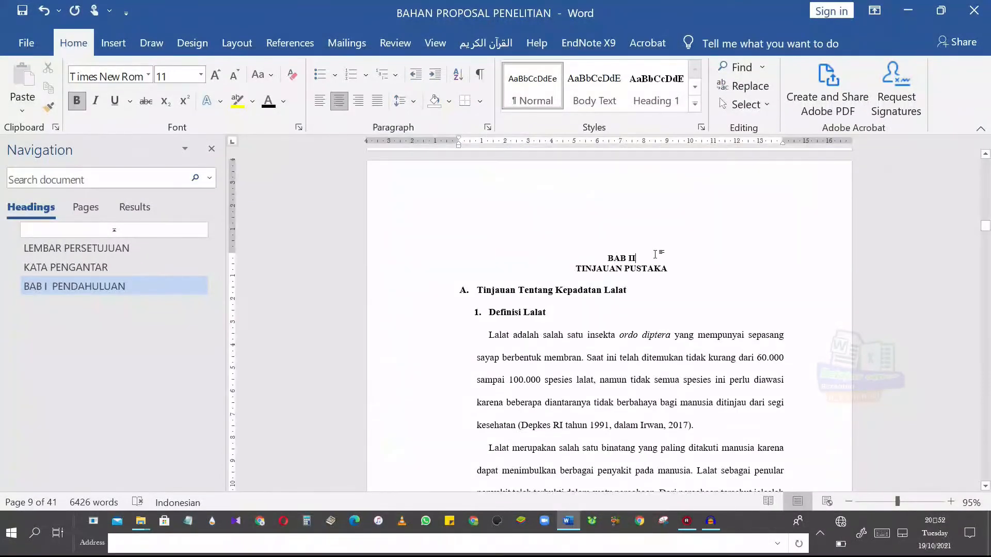
key("ctrl+alt+1")
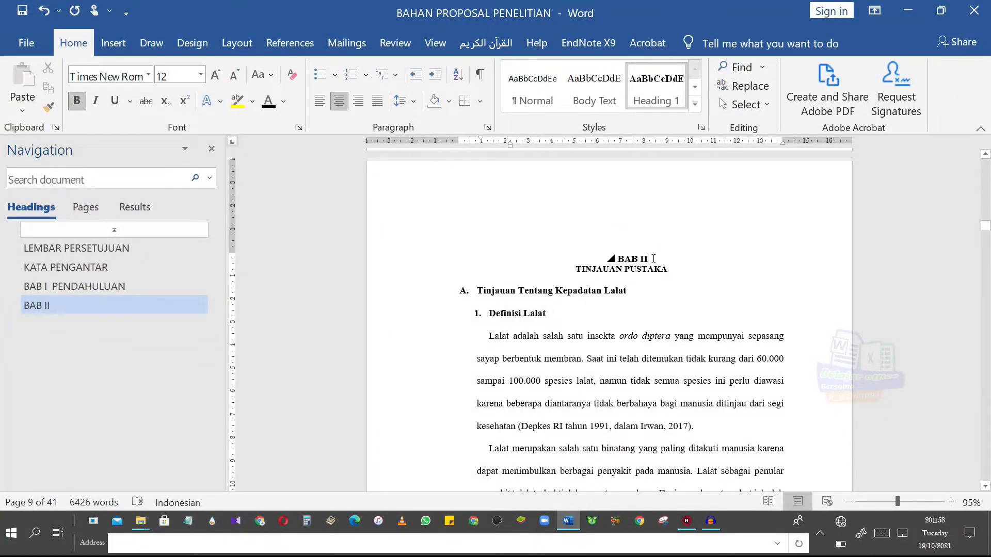
key("Delete")
key("shift+Return")
Remove the indent from the two-line BAB II TINJAUAN PUSTAKA heading
left_click_drag(698, 270, 615, 259)
left_click_drag(511, 145, 457, 144)
left_click(638, 272)
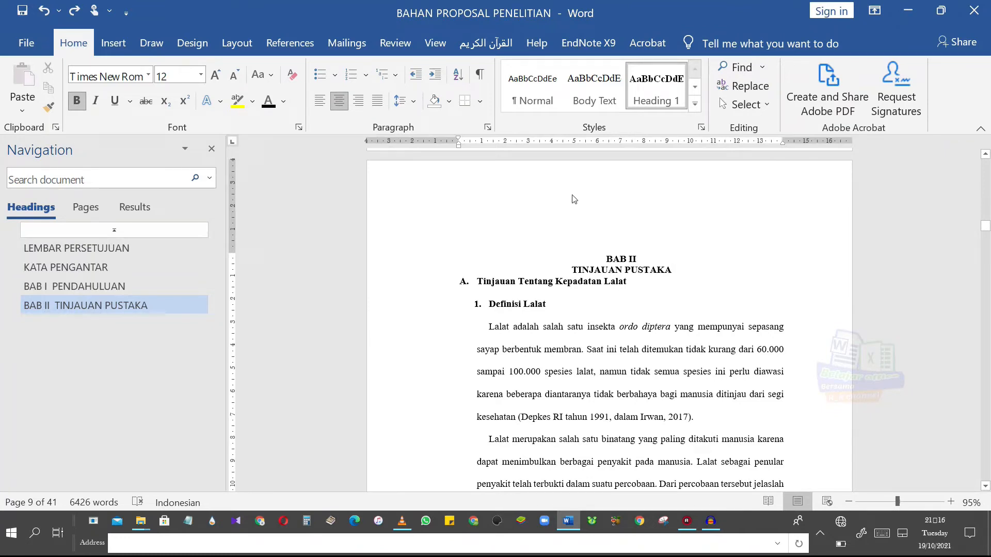
Set the BAB II TINJAUAN PUSTAKA heading's paragraph spacing to 0 pt before and 12 pt after
left_click(228, 45)
left_click(536, 92)
left_click(537, 91)
left_click(537, 84)
left_click(537, 105)
left_click(536, 105)
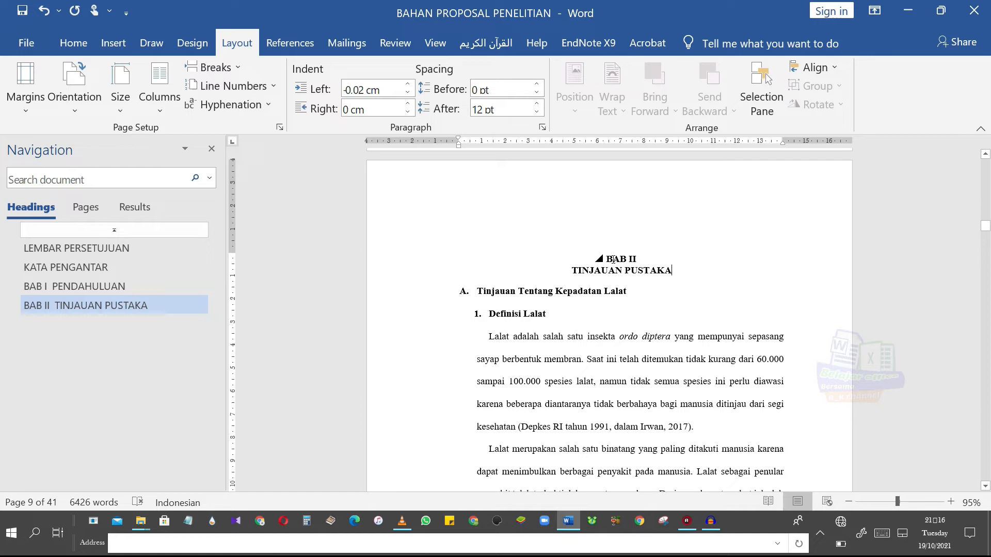
Copy the BAB II heading's formatting to BAB III and merge KERANGKA KONSEP into that heading with a manual line break
triple_click(657, 266)
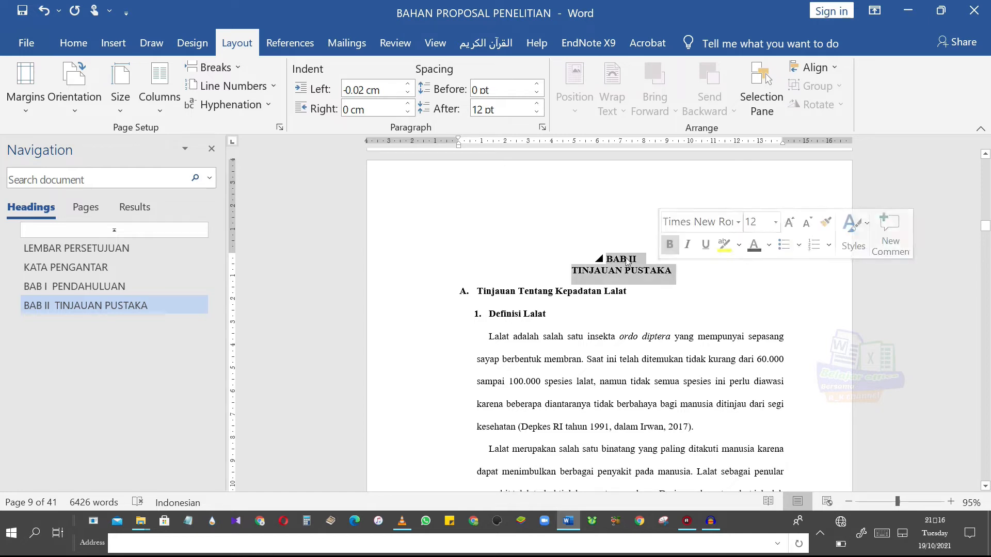
left_click(64, 45)
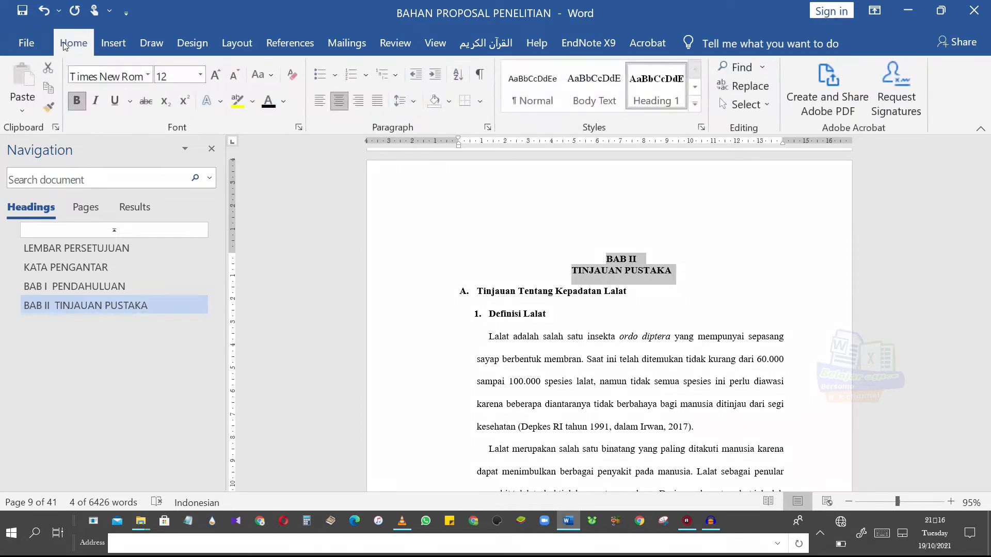
left_click(48, 108)
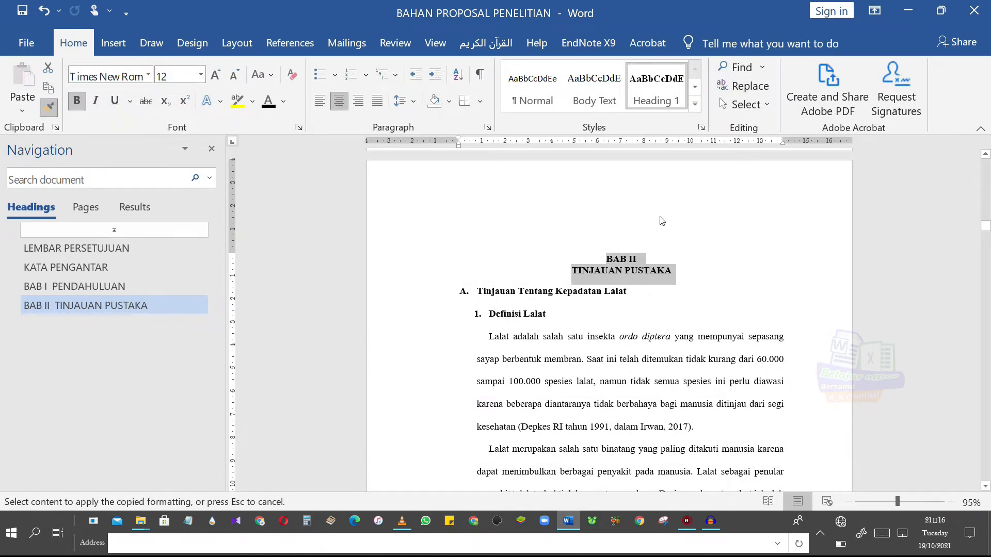
left_click_drag(986, 231, 986, 387)
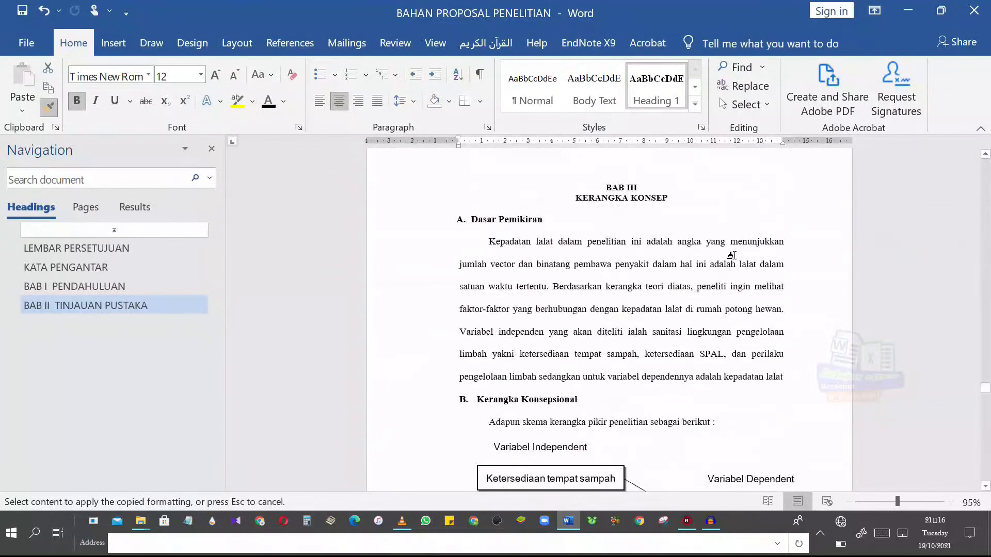
left_click(606, 187)
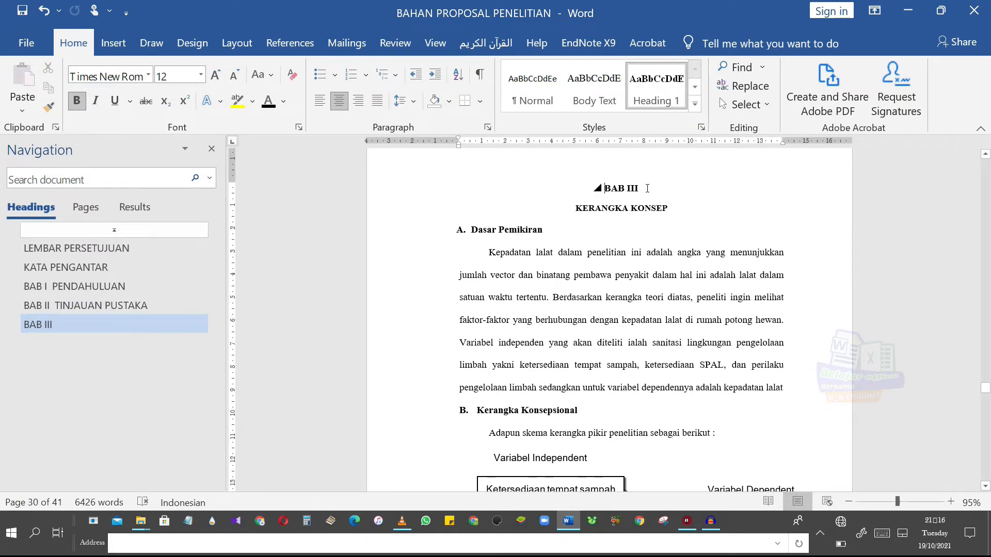
key("Delete")
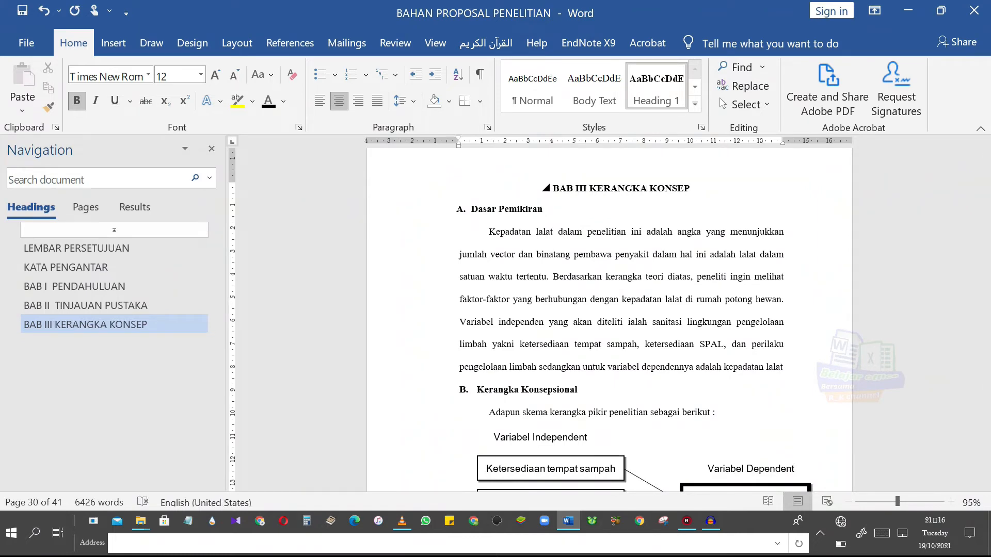
key("shift+Return")
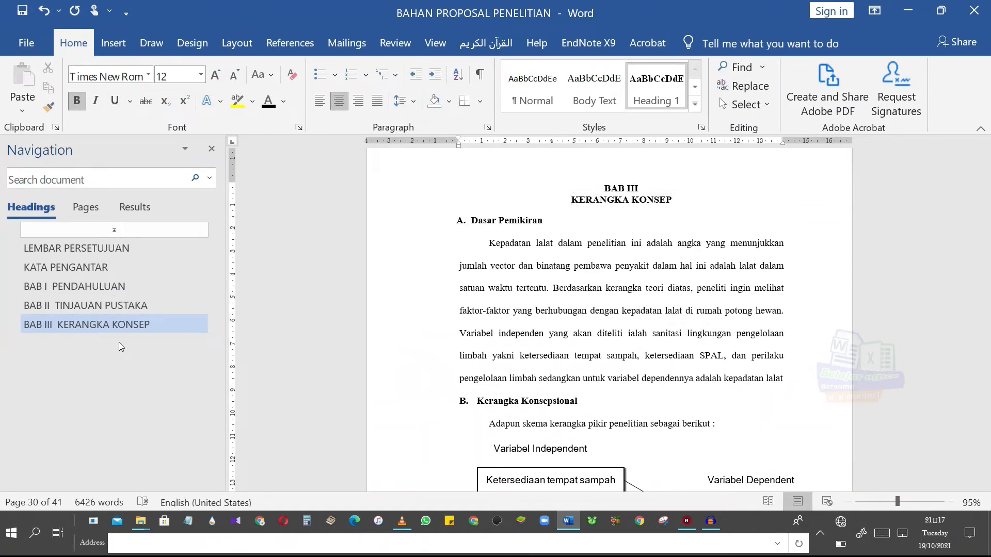
Copy the BAB III heading's formatting to the BAB IV METODE PENELITIAN and DAFTAR PUSTAKA titles, and go to the LEMBAR PERSETUJUAN heading
left_click_drag(606, 190, 661, 193)
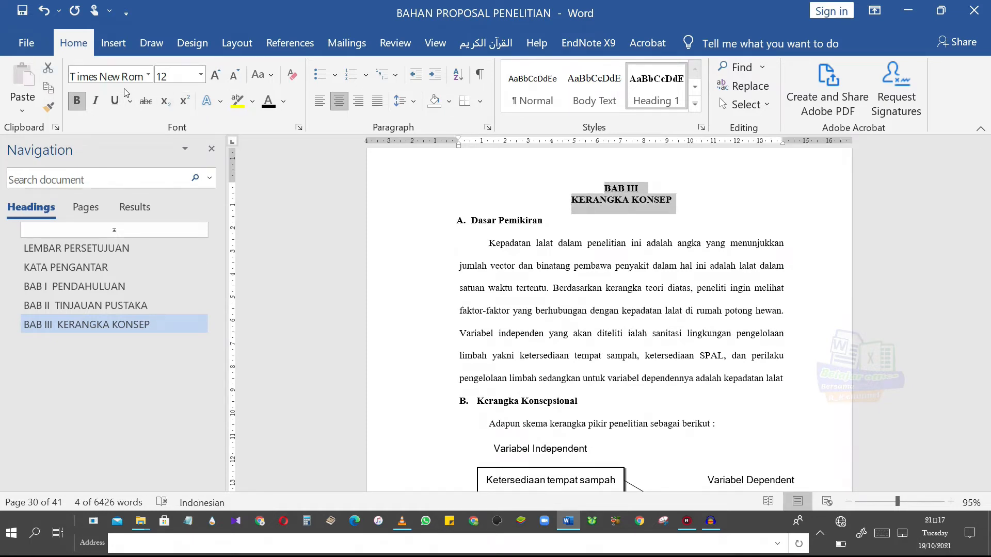
left_click(48, 107)
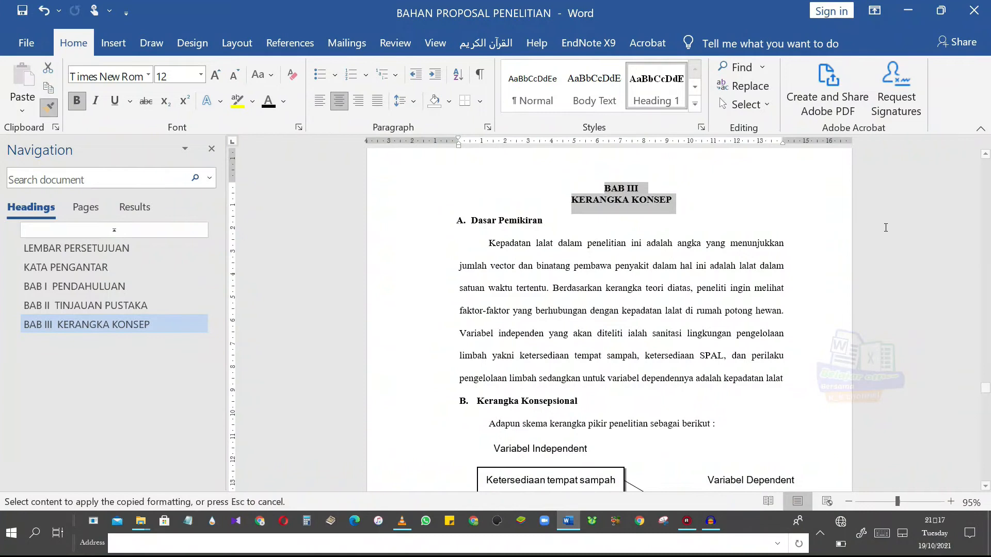
left_click_drag(986, 389, 985, 457)
left_click(587, 353)
left_click(621, 231)
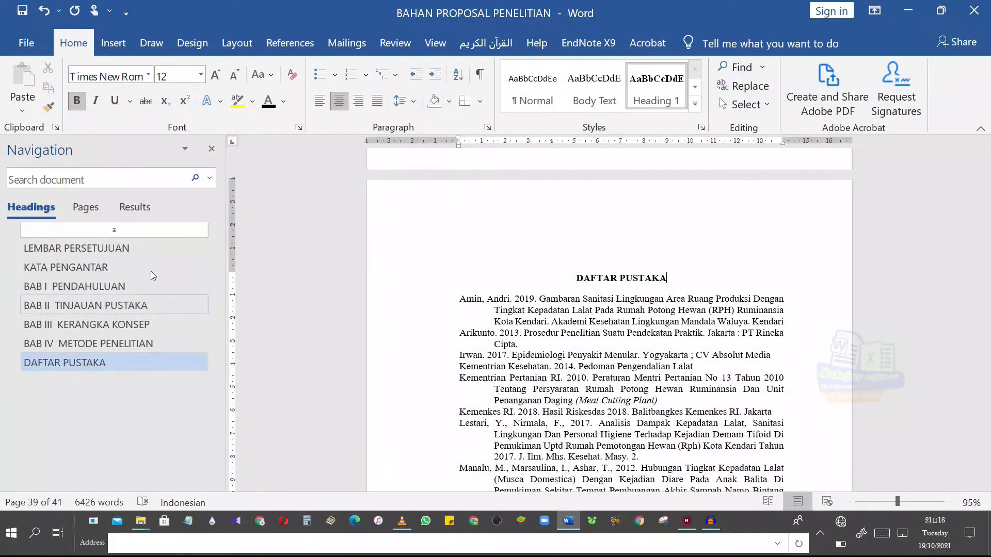
left_click(121, 241)
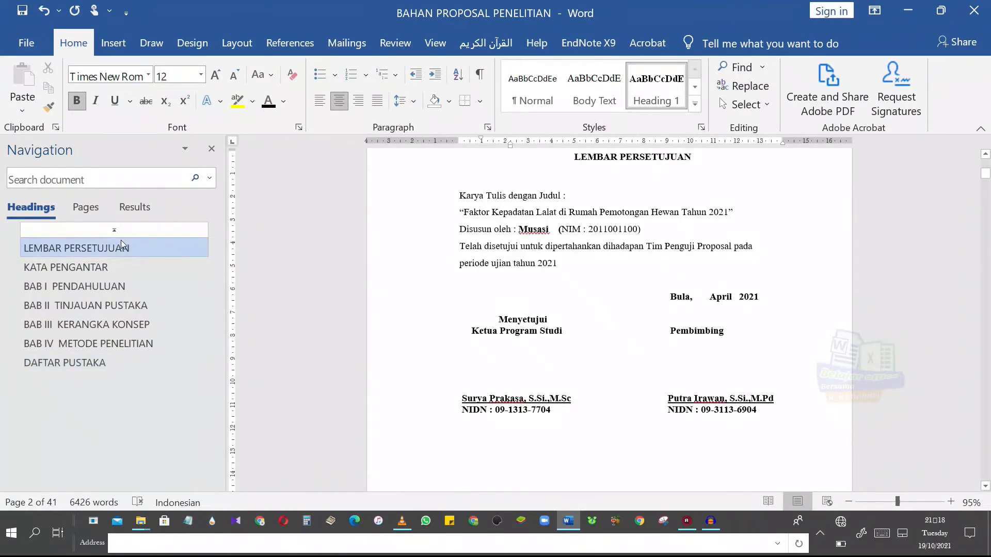
Check the jumps to the main headings from KATA PENGANTAR through DAFTAR PUSTAKA using the document's heading outline
left_click(109, 268)
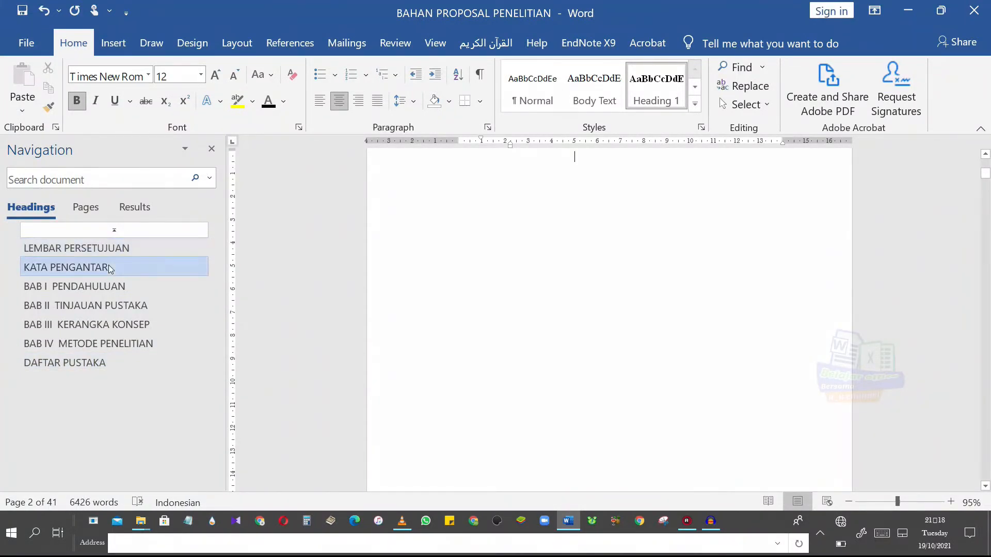
left_click(107, 287)
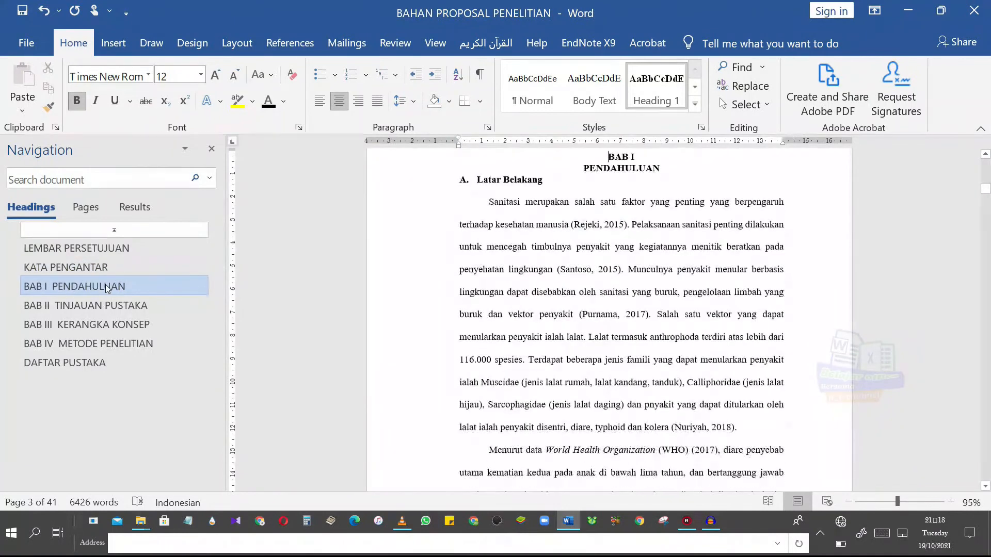
left_click(107, 307)
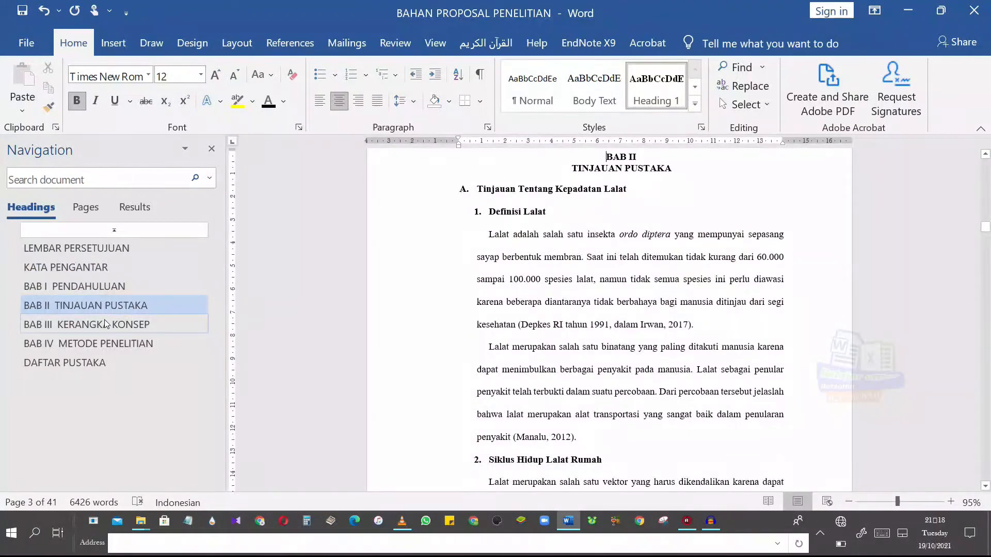
left_click(105, 324)
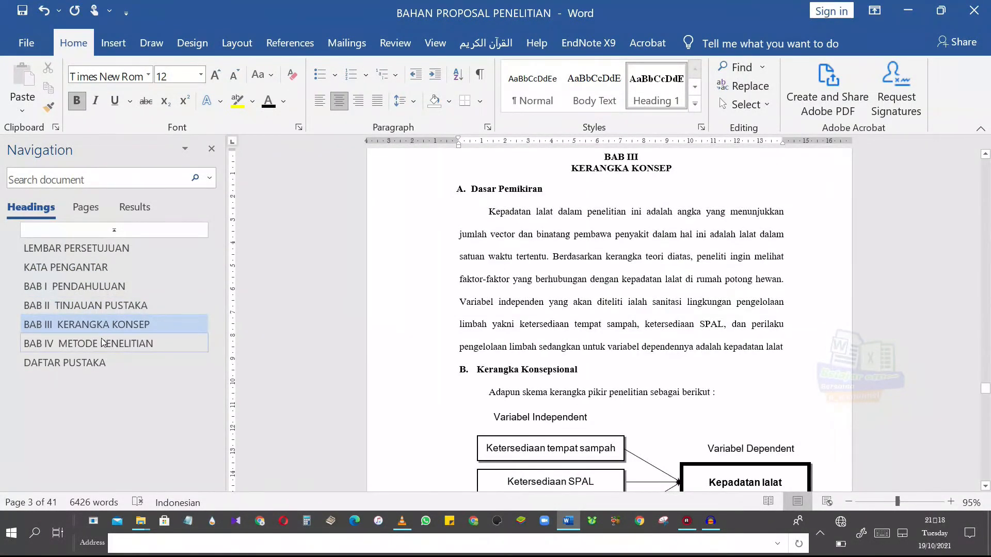
left_click(103, 343)
left_click(96, 366)
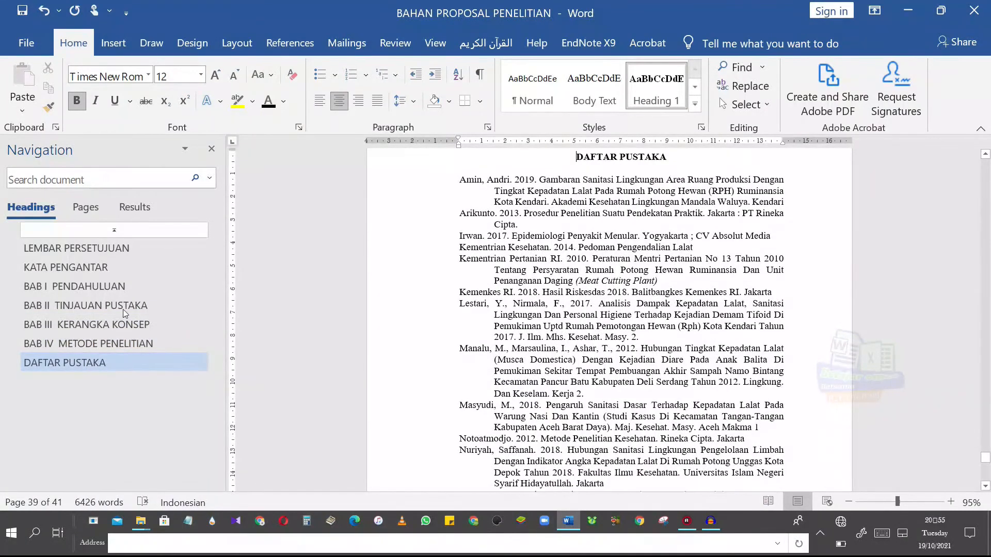
Go to BAB I PENDAHULUAN and modify the Heading 2 style to use Times New Roman at 12 pt
left_click(79, 290)
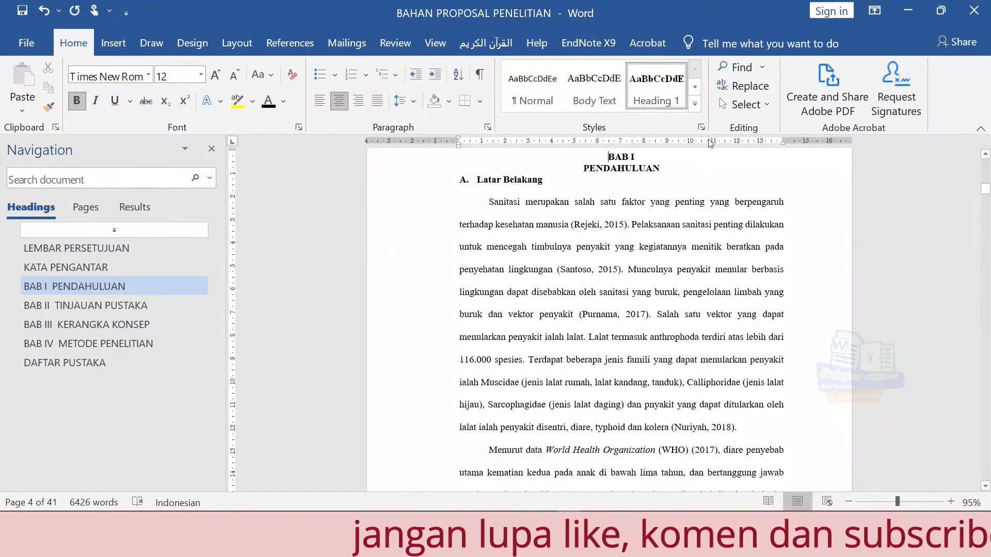
left_click(694, 105)
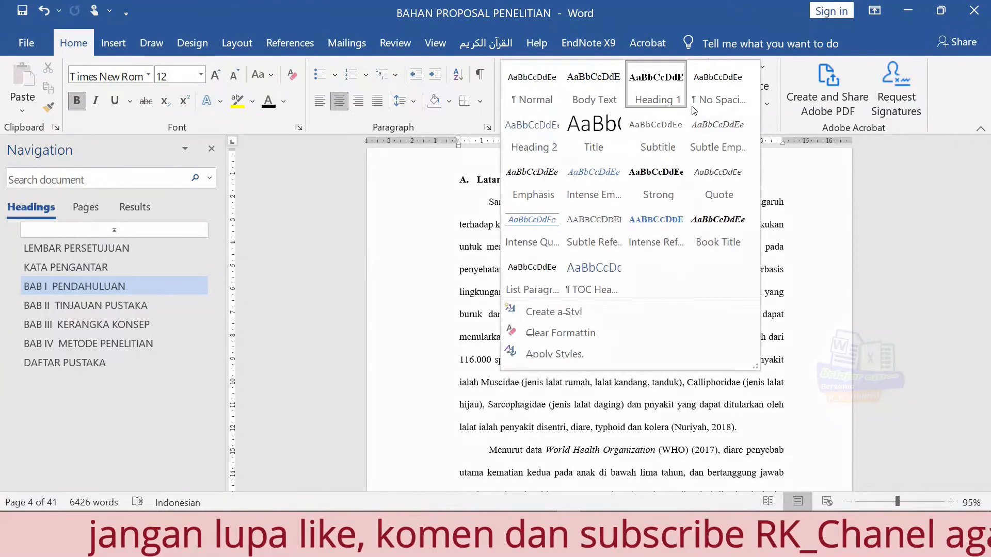
right_click(534, 129)
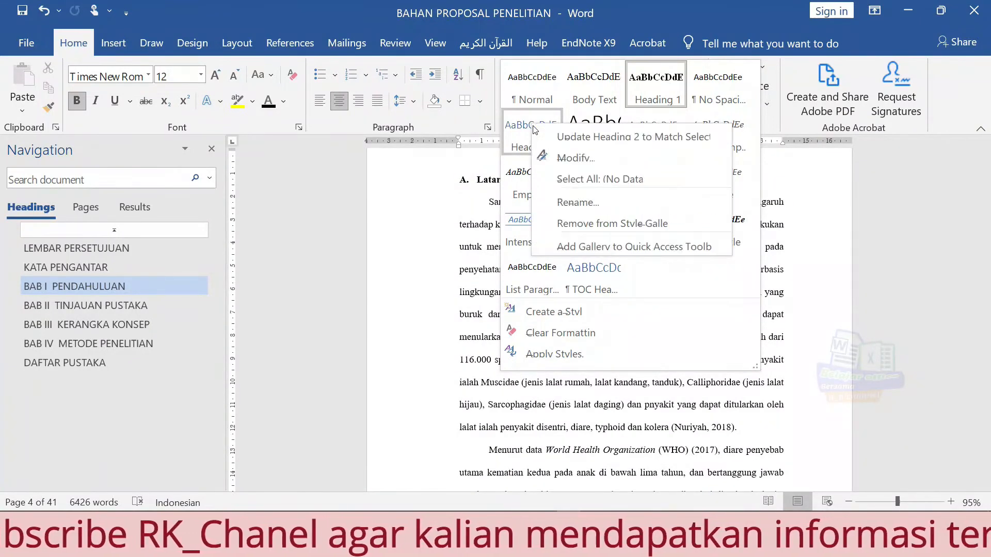
left_click(567, 158)
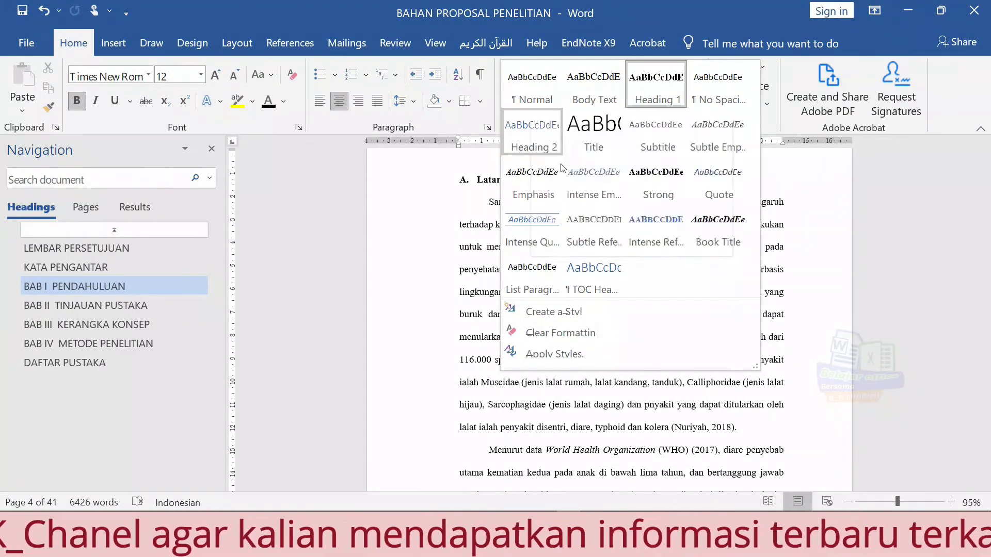
left_click(229, 200)
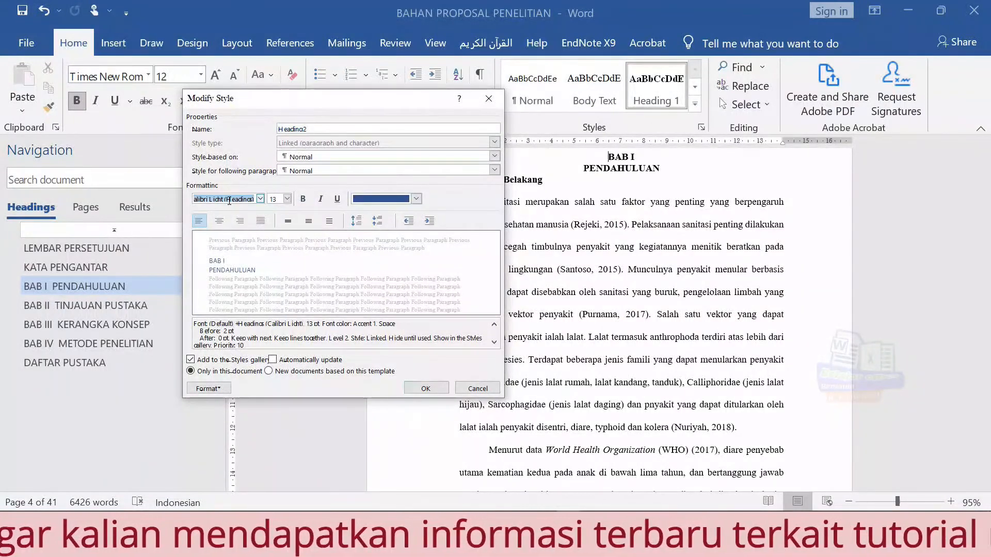
left_click(278, 199)
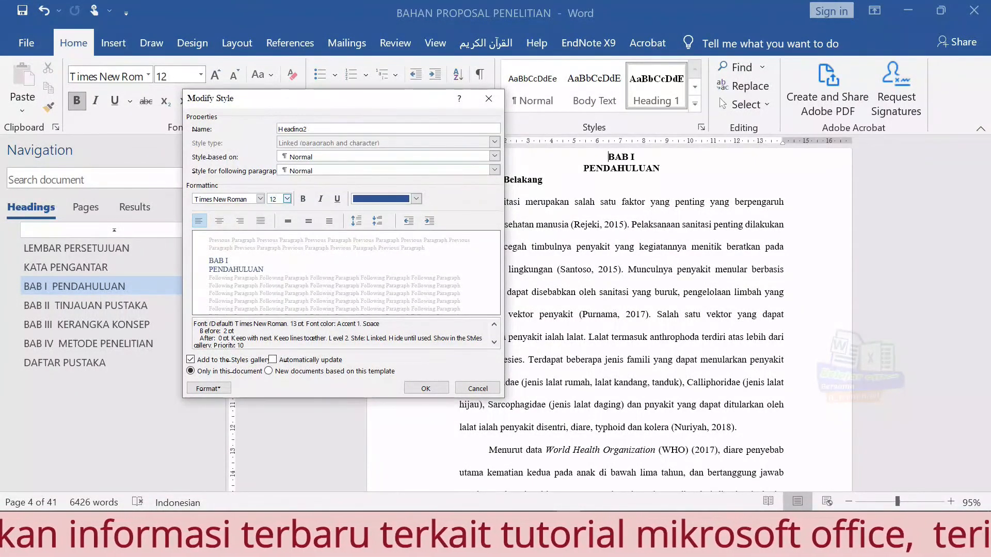
Give the Heading 2 style automatic font color, bold text and single line spacing, and save the style
left_click(416, 200)
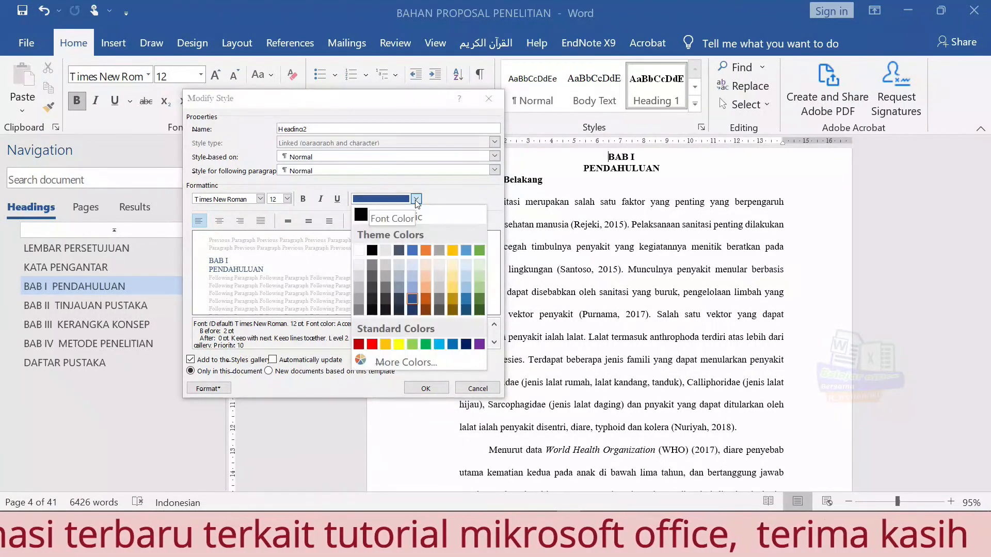
left_click(364, 217)
left_click(301, 202)
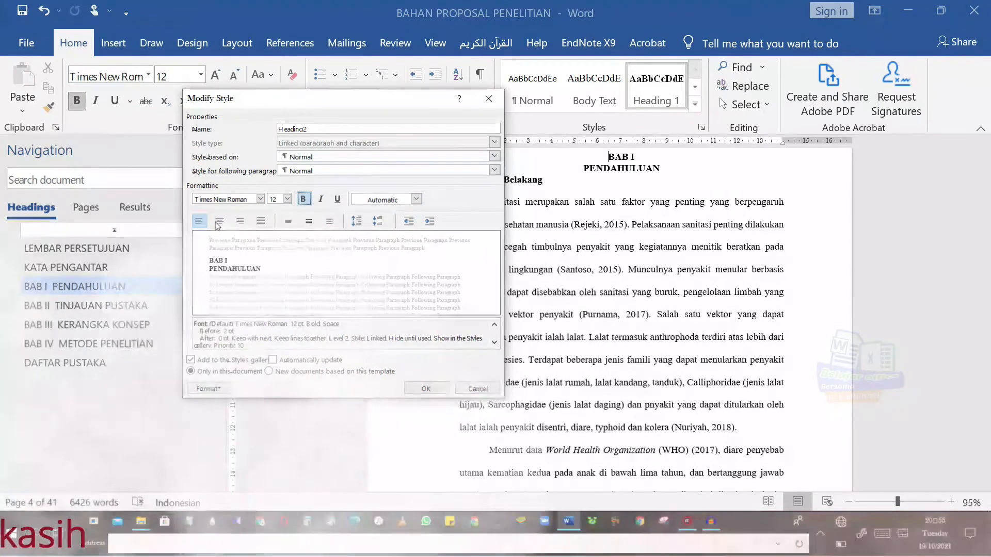
left_click(288, 221)
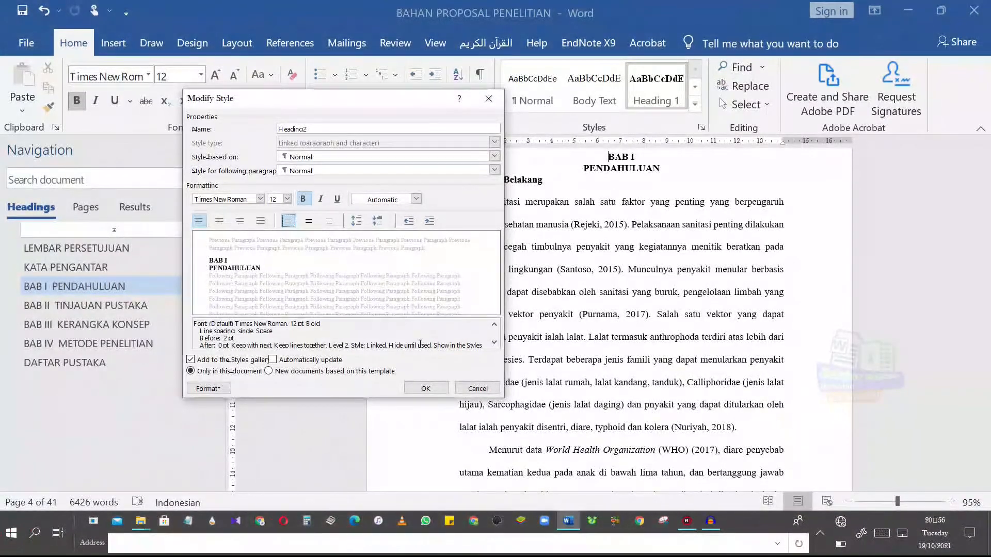
left_click(426, 388)
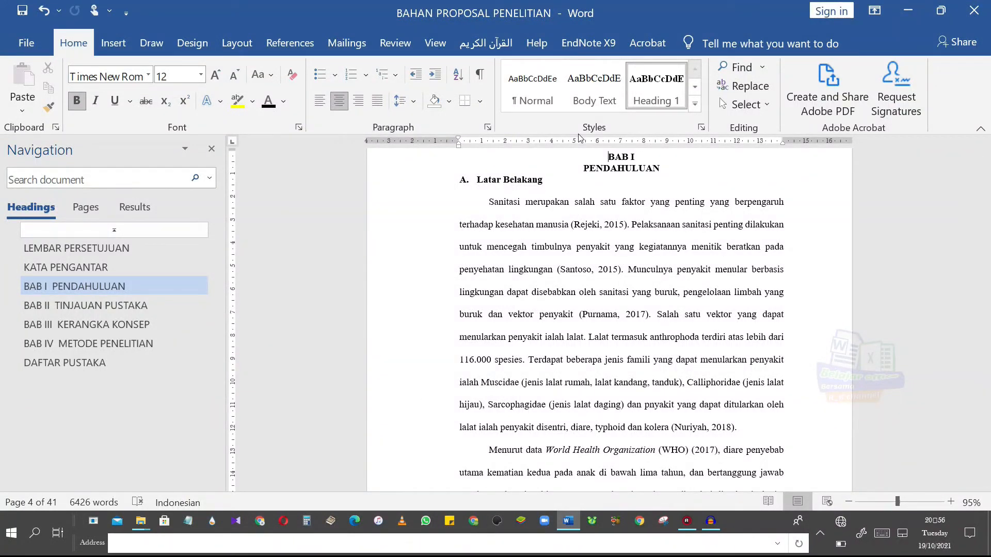
Apply Heading 2 to the Latar Belakang subheading, number it A. and align its number with the text margin
left_click(477, 180)
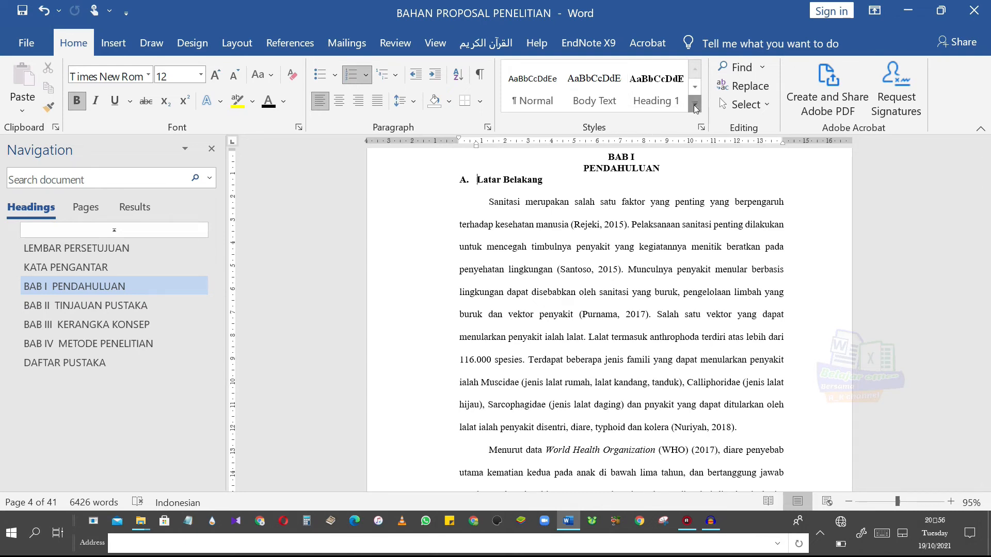
left_click(696, 107)
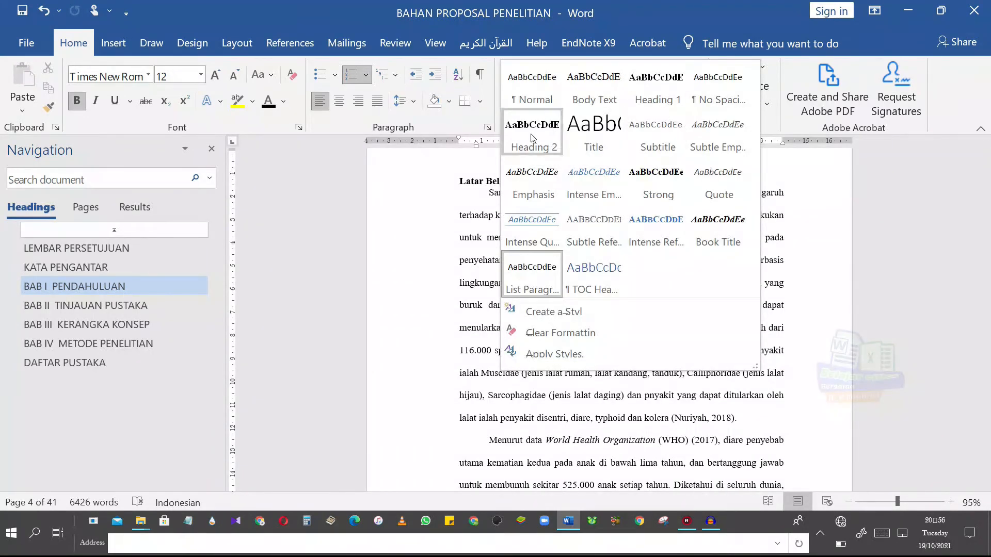
left_click(531, 136)
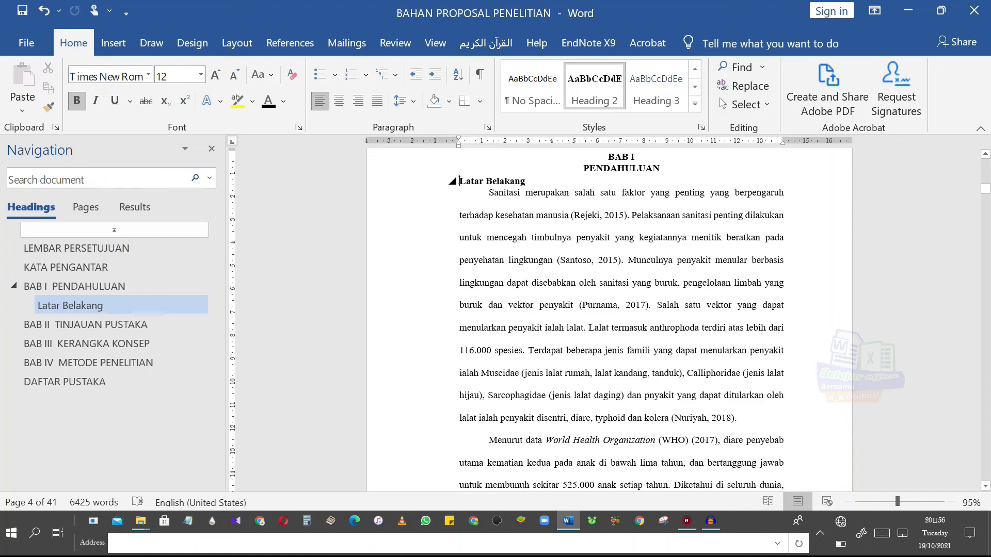
type("A.")
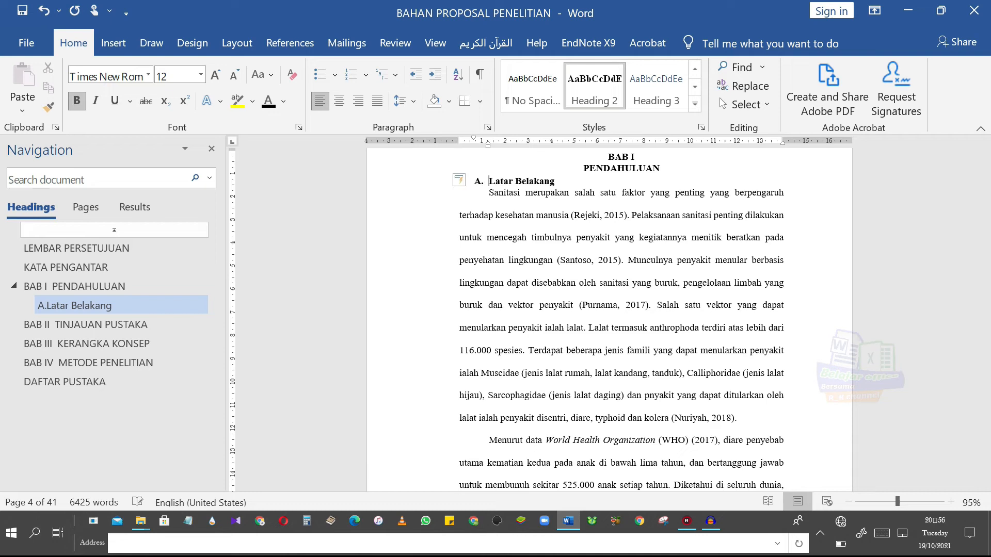
left_click_drag(461, 138, 458, 138)
left_click(546, 181)
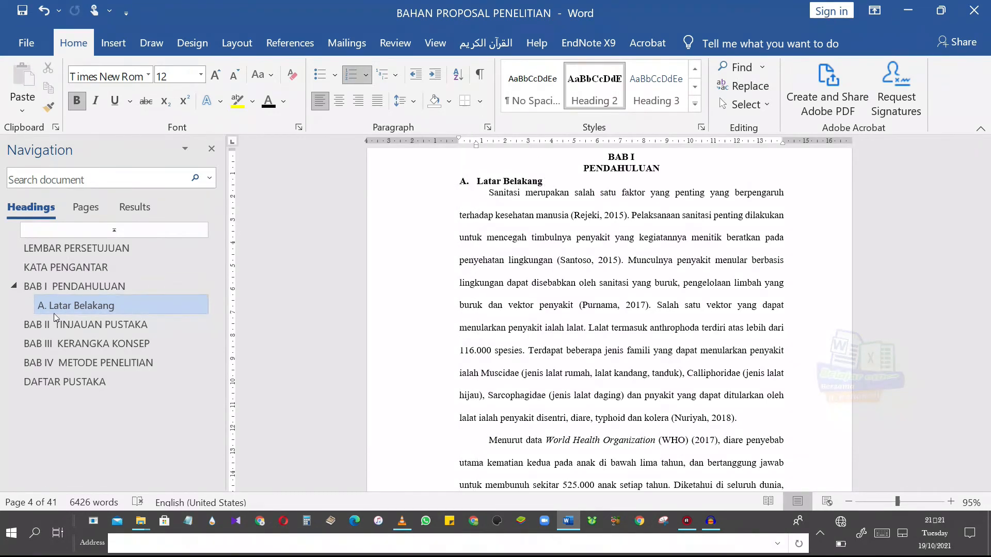
Set the A. Latar Belakang subheading's paragraph spacing to 12 pt before and 12 pt after
left_click(237, 43)
left_click(537, 92)
left_click(537, 105)
left_click(536, 105)
left_click(537, 85)
left_click(537, 85)
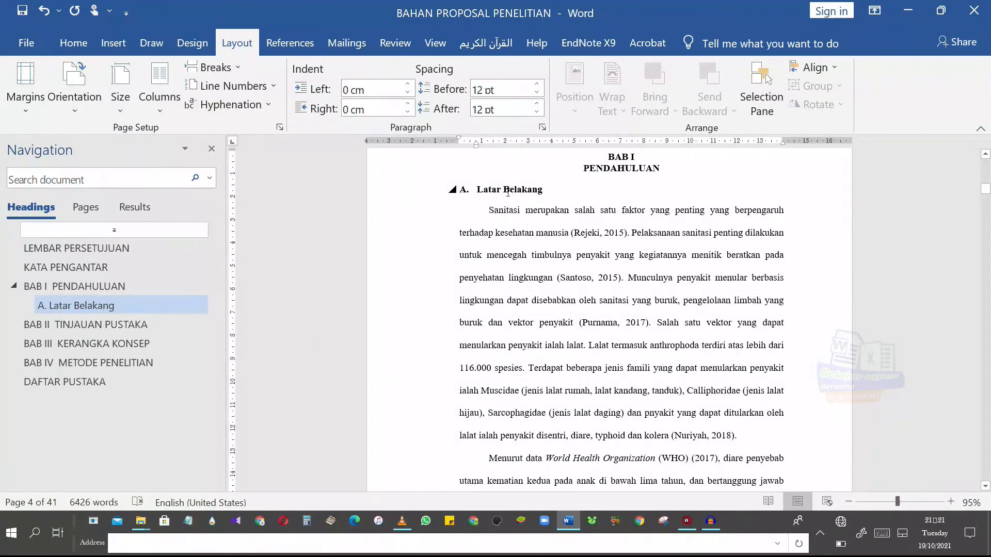
Copy the Latar Belakang subheading's formatting to the Rumusan Masalah subheading in BAB I
left_click_drag(486, 191, 533, 193)
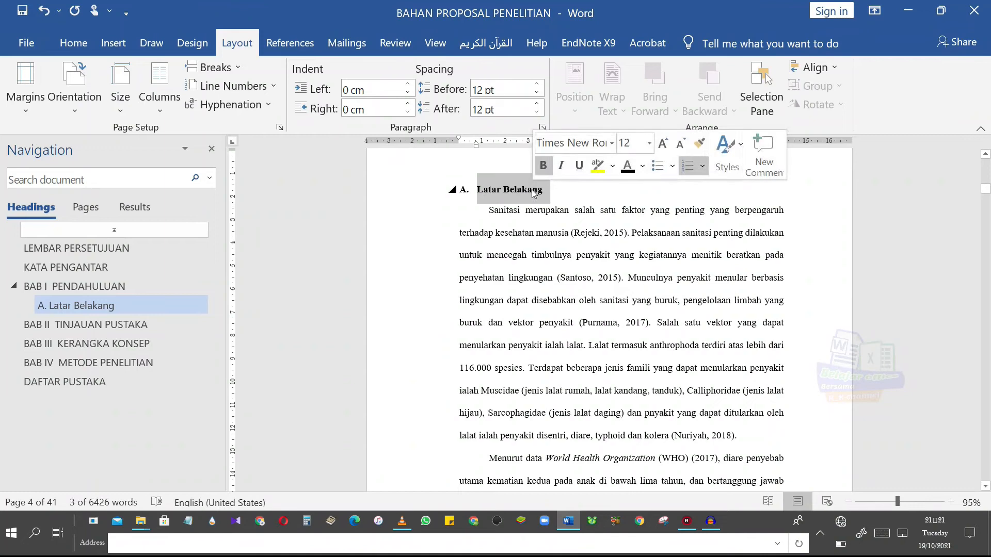
left_click(64, 45)
left_click(50, 107)
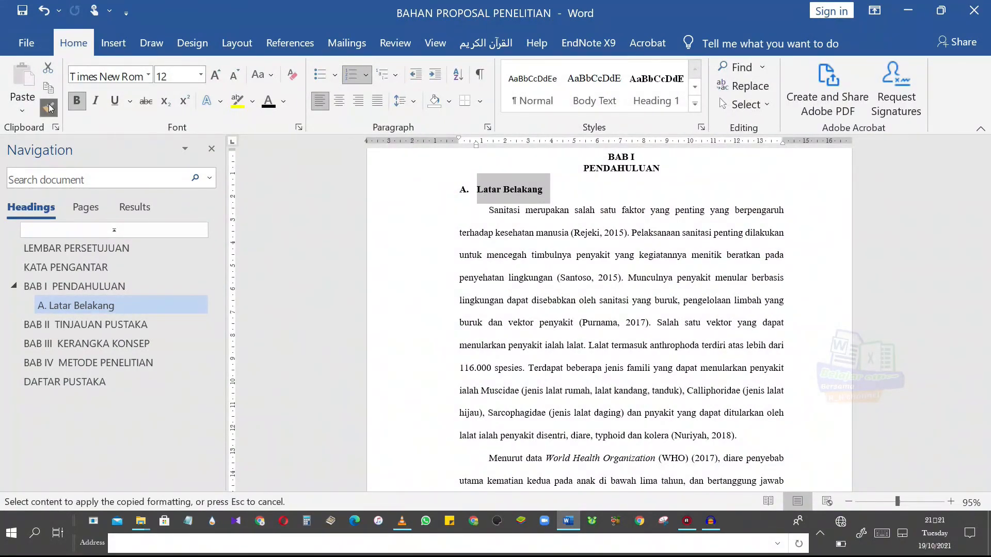
left_click_drag(985, 189, 986, 207)
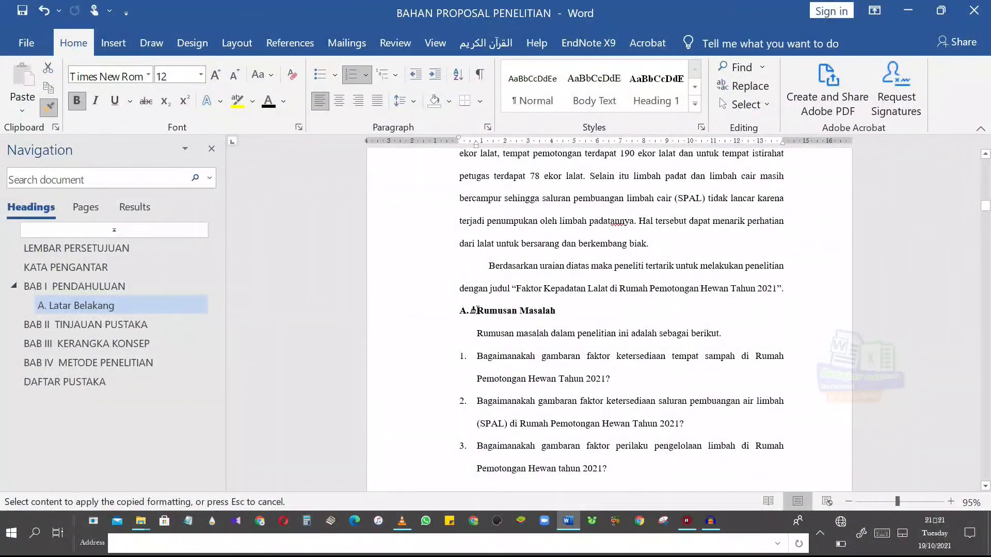
left_click_drag(475, 312, 555, 314)
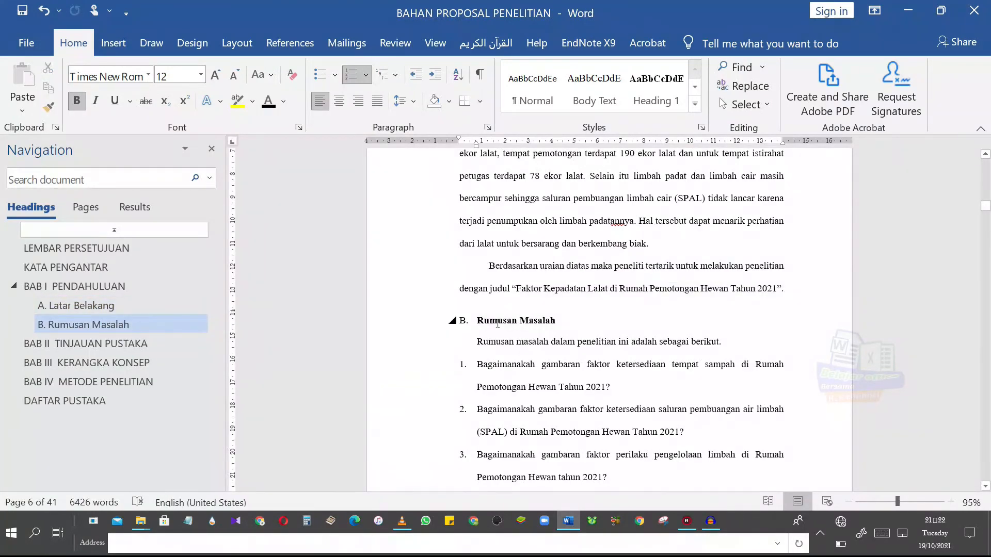
Copy the Rumusan Masalah formatting to the Tujuan Penelitian and Manfaat Penelitian subheadings, reapplying bold to each
left_click(48, 107)
scroll(568, 310, "down", 6)
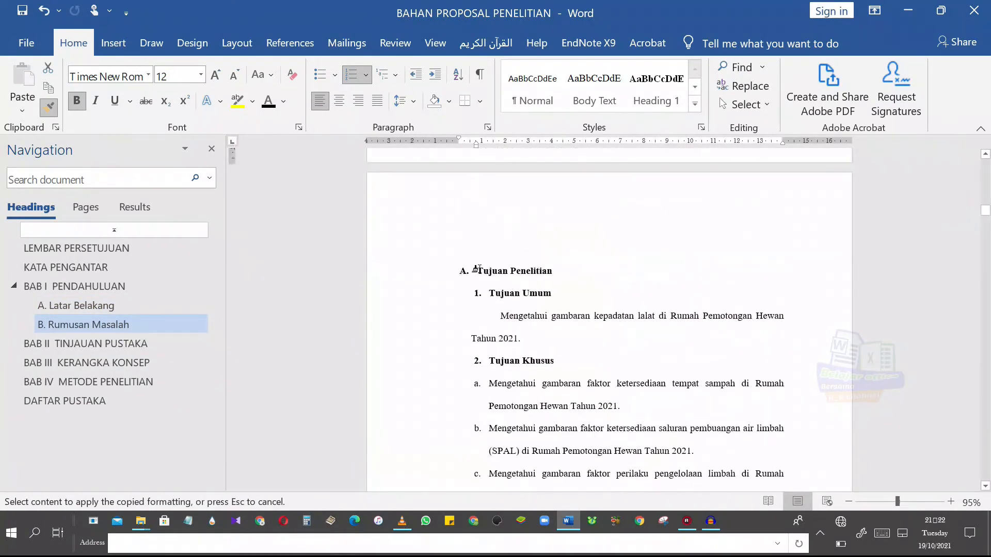
left_click_drag(475, 271, 555, 272)
double_click(76, 101)
left_click(48, 107)
left_click_drag(986, 210, 987, 213)
left_click(478, 245)
left_click_drag(476, 245, 560, 246)
double_click(77, 101)
Apply Heading 2 to BAB II's Tinjauan Tentang Kepadatan Lalat subheading, number it A. and align its number with the text margin
left_click(49, 107)
scroll(609, 310, "down", 10)
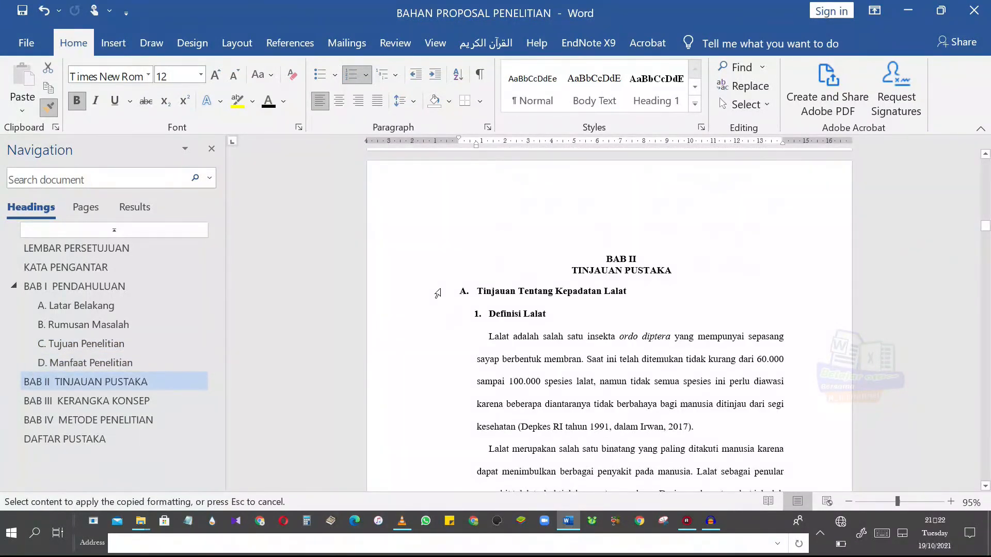
key("Escape")
left_click(508, 291)
left_click(694, 104)
left_click(593, 135)
left_click(460, 290)
type("A.")
left_click(648, 290)
left_click_drag(487, 146, 475, 147)
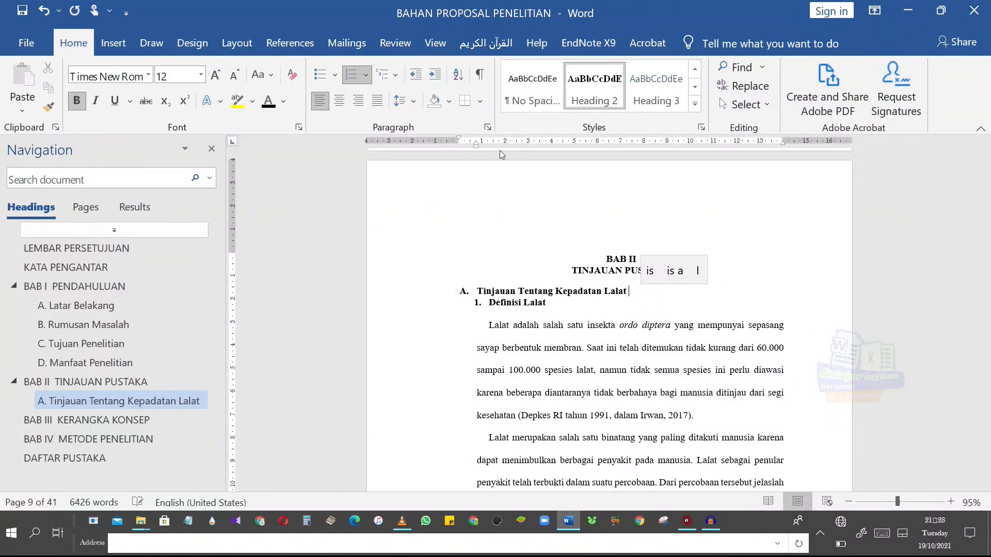
Adjust the paragraph spacing before and after the Tinjauan Tentang Kepadatan Lalat subheading
left_click(237, 43)
left_click(537, 105)
left_click(537, 105)
left_click(537, 92)
Copy the Tinjauan Tentang Kepadatan Lalat formatting to BAB II's second subheading, Tinjauan Tentang Rumah Pemotongan, and reapply bold
left_click_drag(477, 291, 633, 292)
left_click(73, 43)
left_click(49, 106)
left_click_drag(985, 226, 985, 327)
left_click(459, 309)
left_click_drag(477, 308, 677, 308)
left_click(75, 104)
left_click(517, 351)
left_click_drag(477, 308, 663, 308)
Apply Heading 2 to BAB III's Dasar Pemikiran subheading, number it A. at the text margin and increase the spacing after it
left_click(48, 109)
left_click_drag(986, 330, 988, 390)
left_click(474, 314)
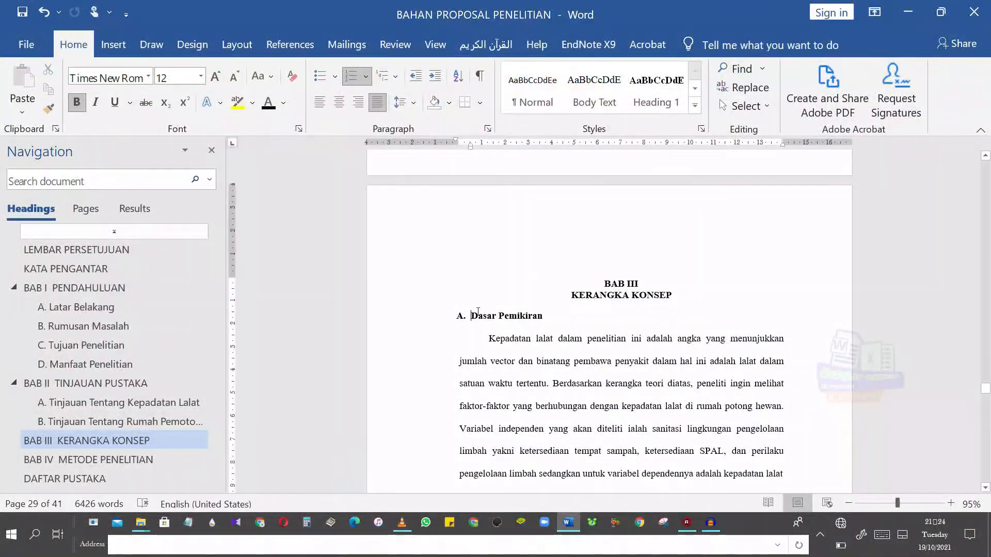
type("A.")
left_click_drag(487, 147, 458, 140)
left_click(550, 316)
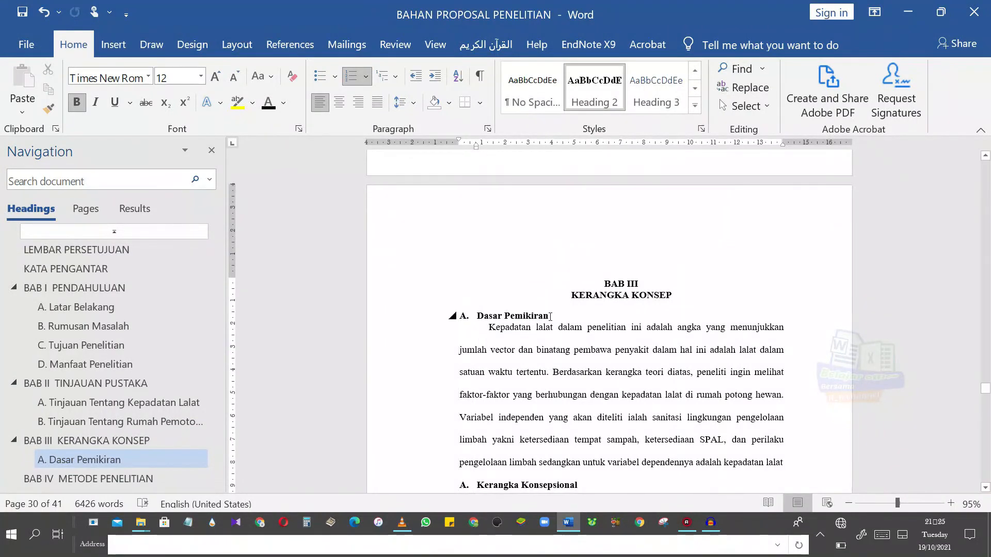
left_click(237, 45)
double_click(537, 105)
Copy the Dasar Pemikiran formatting to the Kerangka Konsepsional subheading and reapply bold
left_click_drag(477, 316, 549, 316)
left_click(73, 45)
left_click(49, 109)
left_click_drag(986, 390, 986, 393)
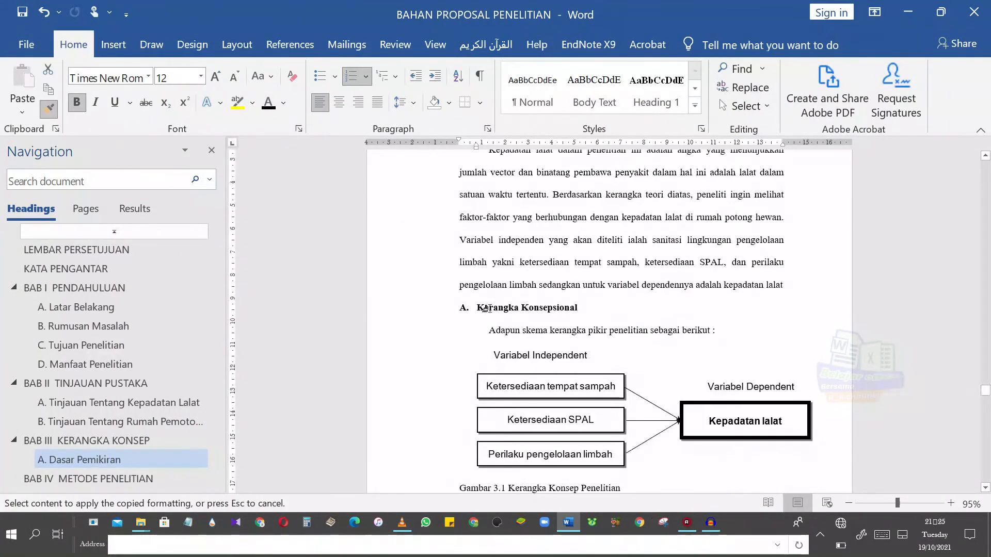
left_click(475, 308)
left_click_drag(477, 308, 580, 308)
left_click(76, 105)
Copy the subheading formatting to Variabel Penelitian and to Variabel, Definisi Operasional dan Kriteria Objektif in BAB III
double_click(48, 108)
left_click_drag(986, 393, 986, 396)
left_click_drag(478, 231, 562, 231)
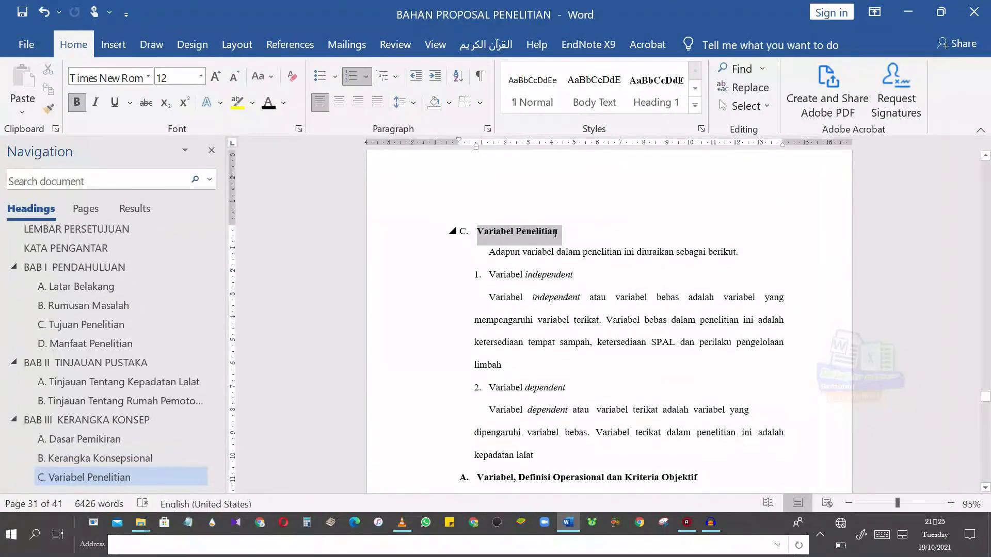
left_click(475, 475)
scroll(477, 413, "down", 3)
left_click_drag(478, 338, 699, 338)
Apply Heading 2 to BAB IV's Jenis dan Desain Penelitian, number it A. and set spacing to 0 pt before and 12 pt after
left_click(48, 109)
left_click_drag(986, 399, 986, 421)
left_click_drag(459, 339, 591, 339)
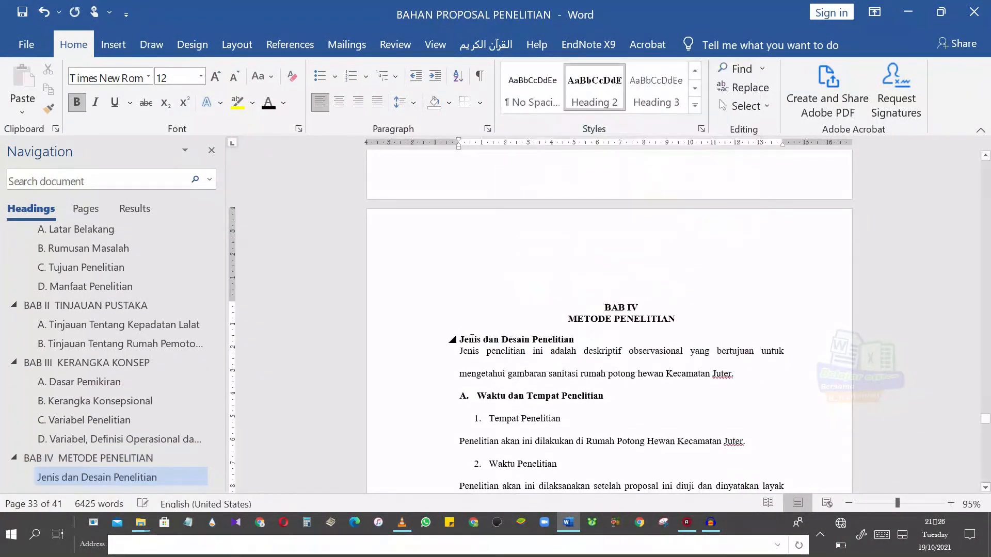
left_click(192, 44)
left_click(234, 45)
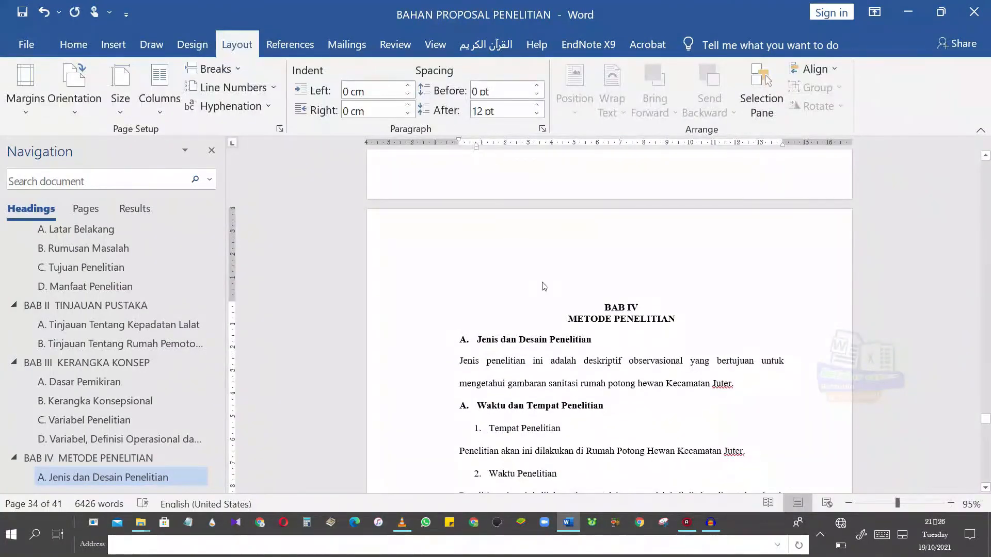
Copy the Jenis dan Desain Penelitian formatting to the Waktu dan Tempat Penelitian subheading
left_click(81, 53)
left_click_drag(476, 405, 602, 405)
scroll(568, 362, "down", 5)
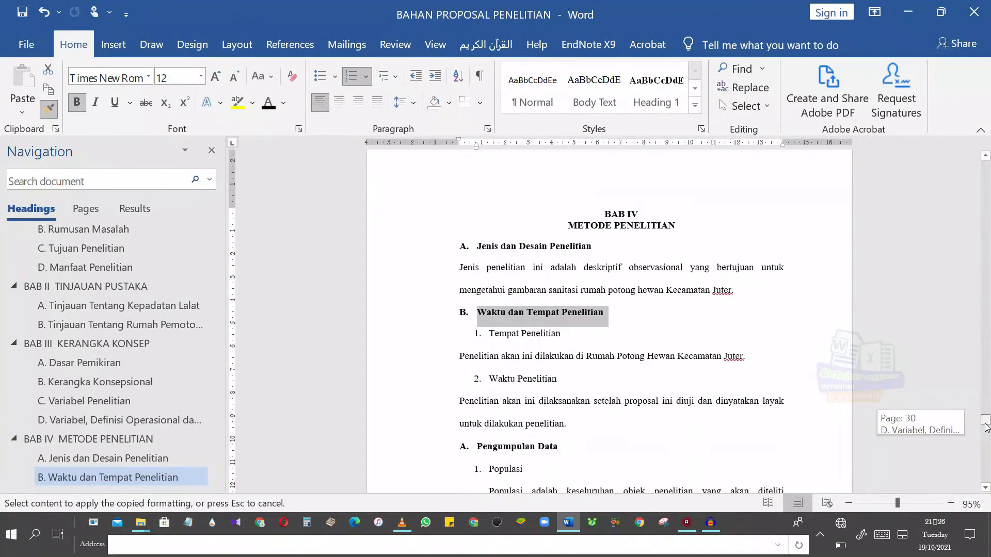
Copy the Waktu dan Tempat Penelitian subheading formatting to Pengumpulan Data, Pengolahan Data and Analisa Data in BAB IV
left_click_drag(477, 260, 552, 259)
scroll(551, 259, "down", 15)
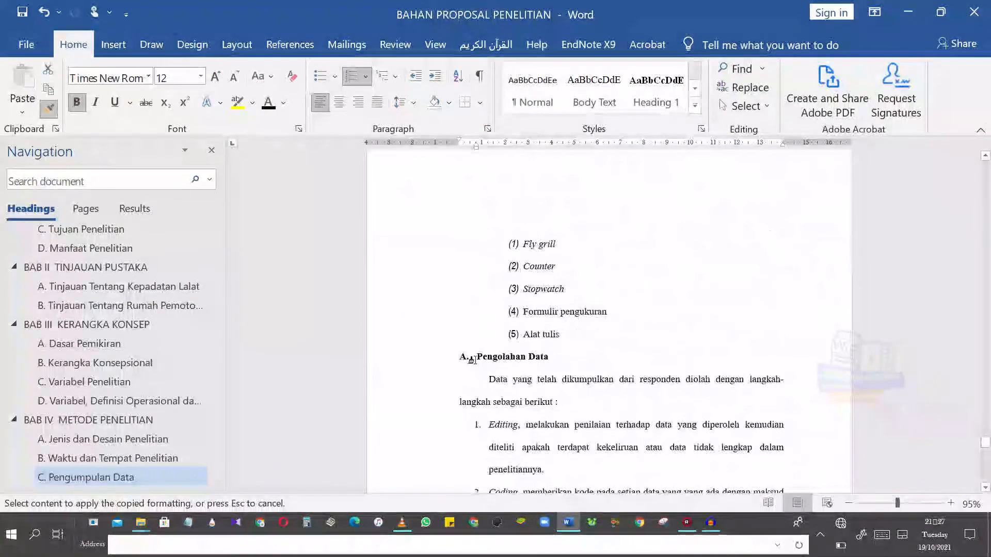
left_click_drag(476, 356, 551, 357)
scroll(568, 309, "down", 4)
left_click_drag(477, 300, 531, 300)
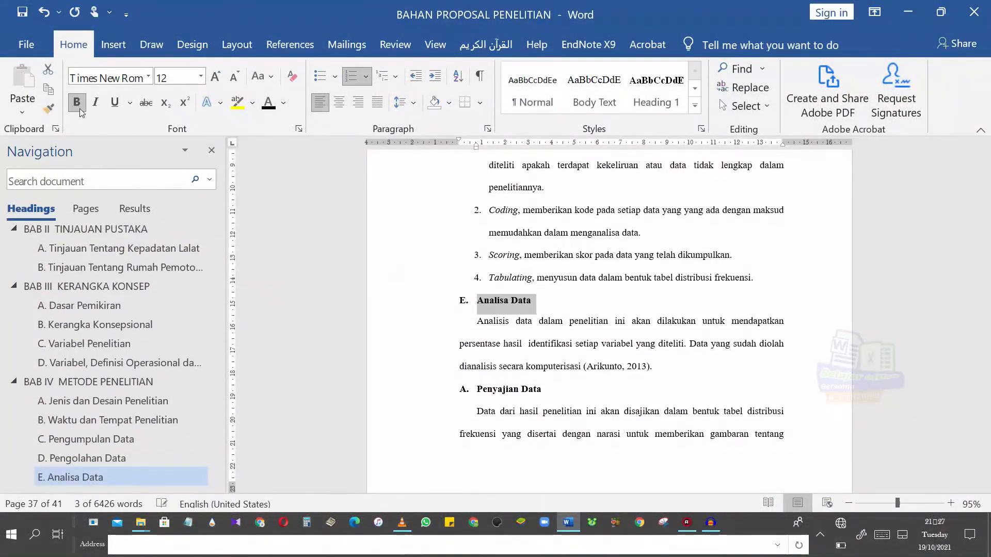
Copy the Analisa Data subheading formatting to the remaining BAB IV subheadings, Penyajian Data and Etika Penelitian
left_click_drag(477, 389, 536, 389)
left_click(49, 109)
left_click_drag(986, 445, 986, 450)
left_click_drag(477, 237, 546, 238)
left_click(49, 109)
left_click_drag(987, 451, 987, 454)
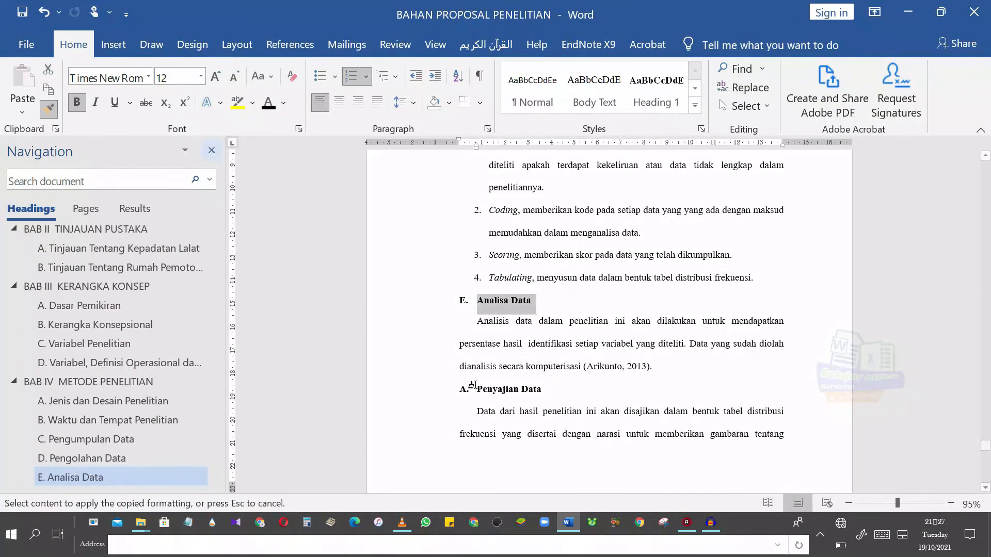
left_click_drag(477, 301, 528, 305)
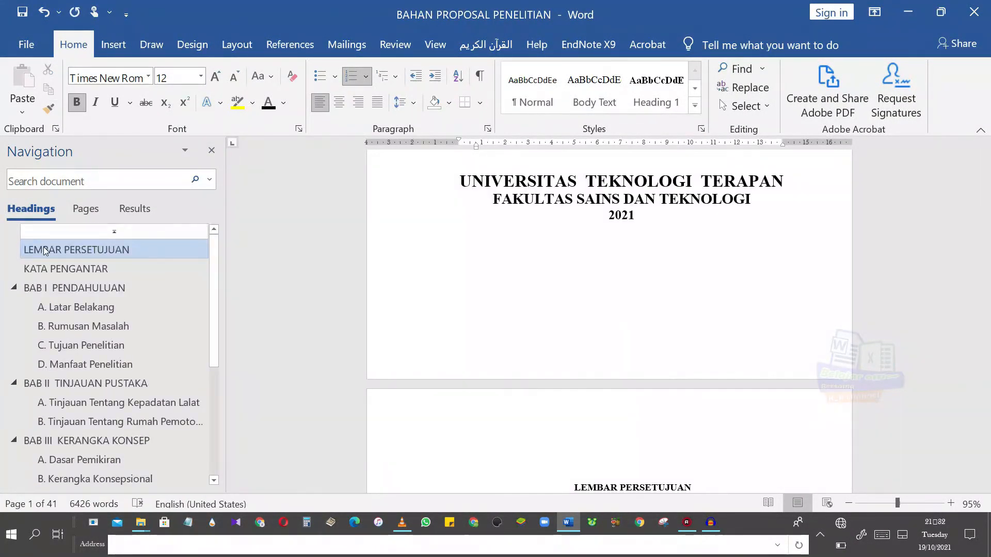
Check the heading links for LEMBAR PERSETUJUAN, KATA PENGANTAR, BAB I and its subheadings A to D by jumping to each
left_click(46, 252)
left_click(56, 268)
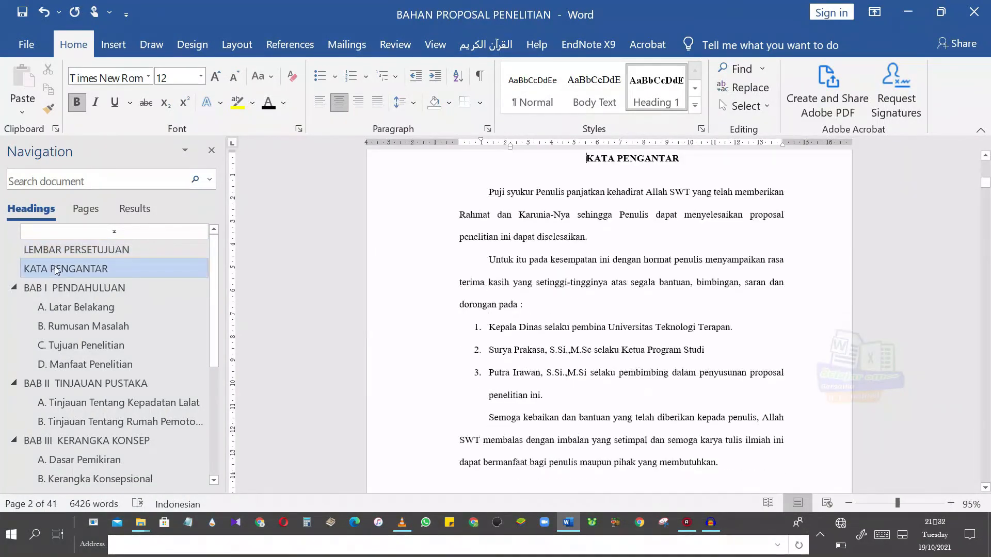
left_click(65, 288)
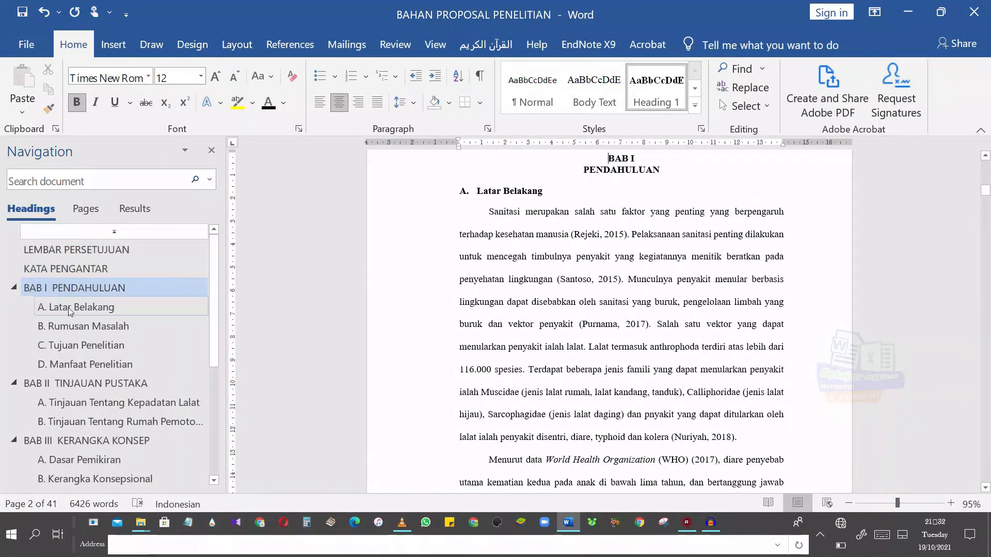
left_click(68, 307)
left_click(74, 325)
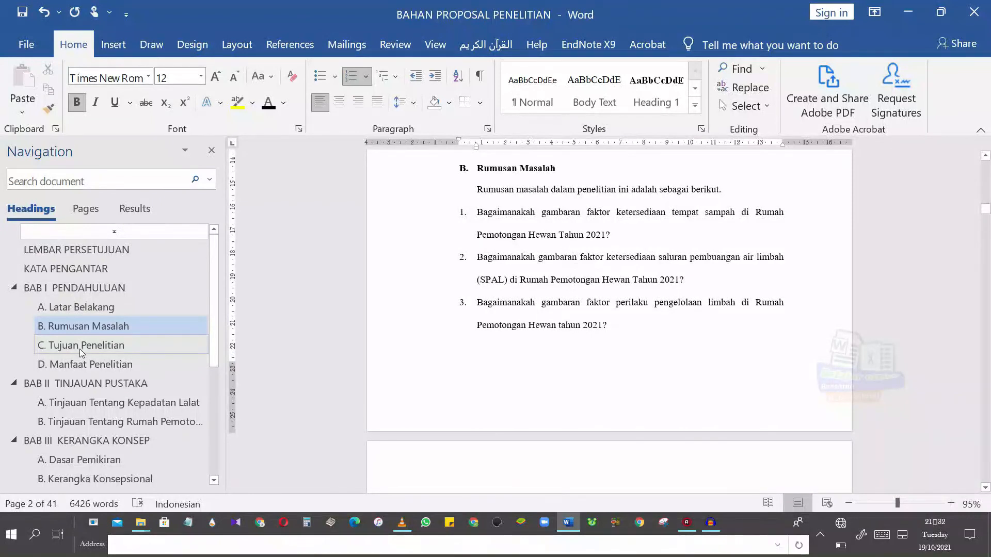
left_click(80, 349)
left_click(83, 367)
Check the heading links for BAB II with its subheadings, BAB III with Dasar Pemikiran and Kerangka Konsepsional, and DAFTAR PUSTAKA
left_click(87, 386)
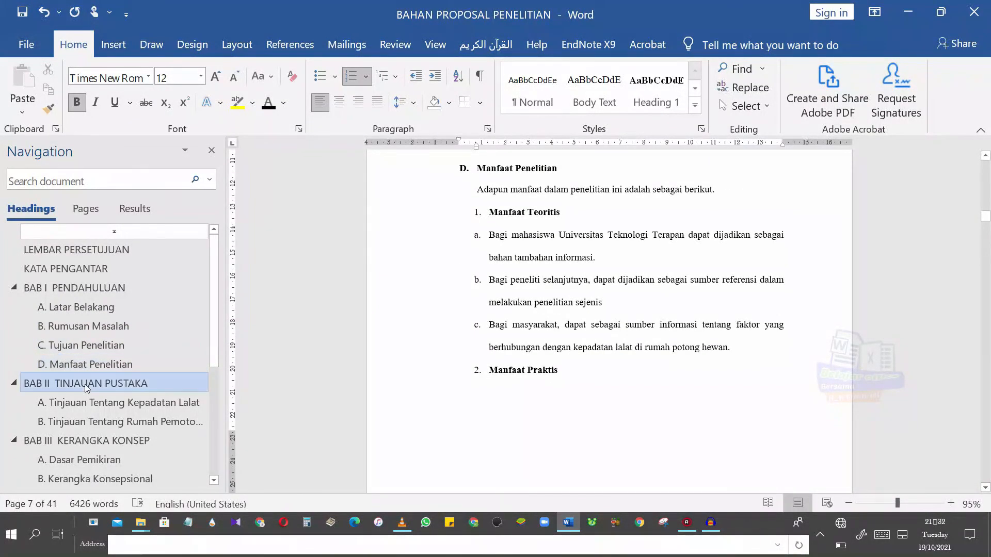
left_click(90, 401)
left_click(90, 422)
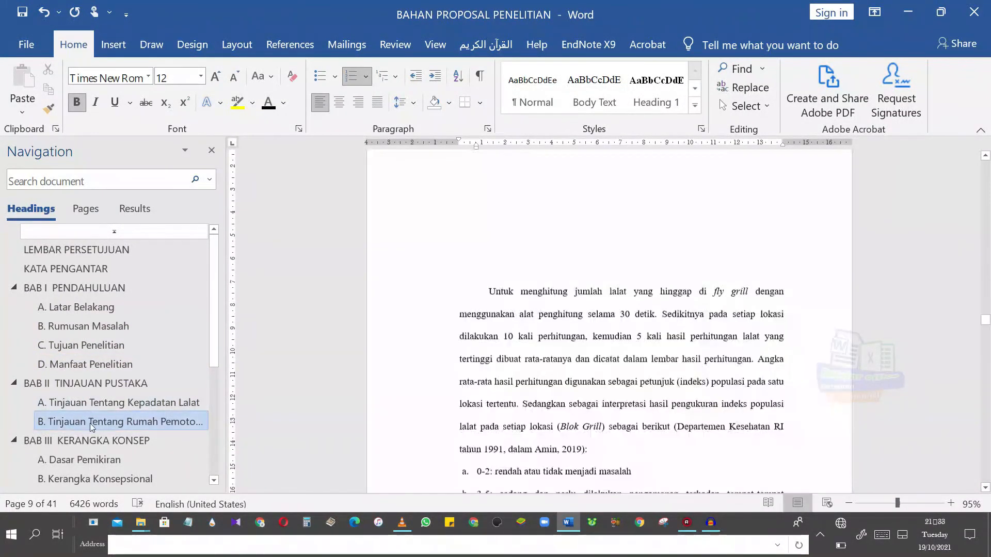
left_click(91, 445)
left_click(102, 464)
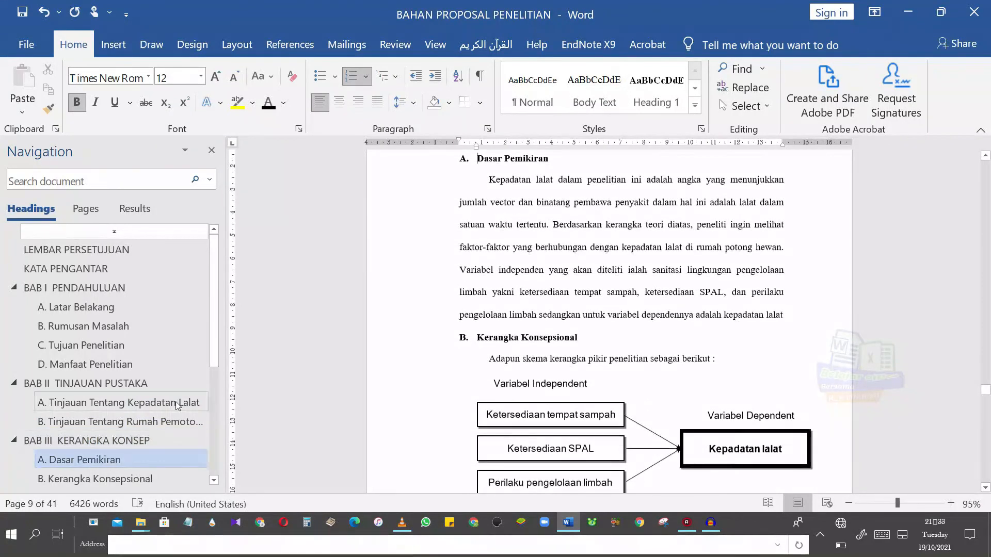
scroll(208, 386, "down", 3)
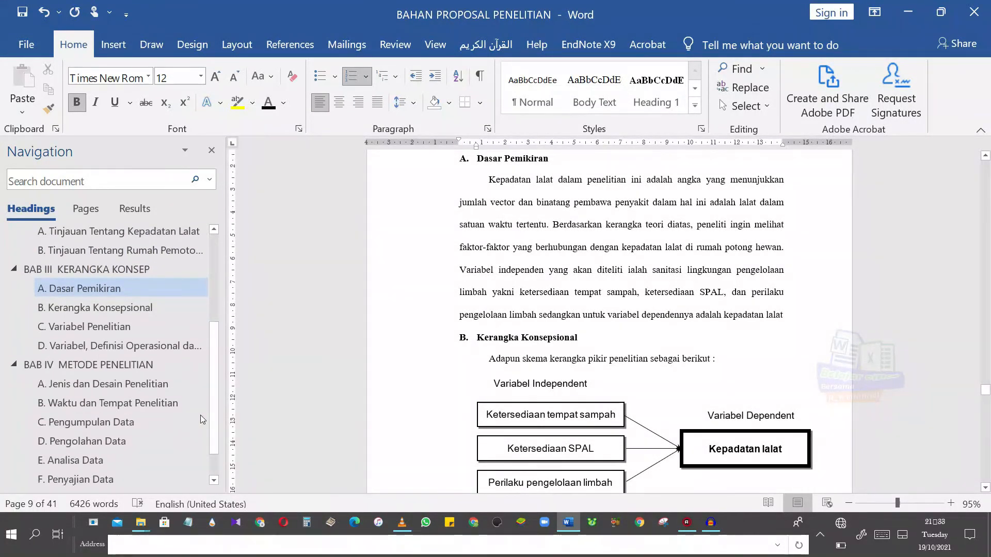
left_click(107, 308)
scroll(142, 438, "down", 1)
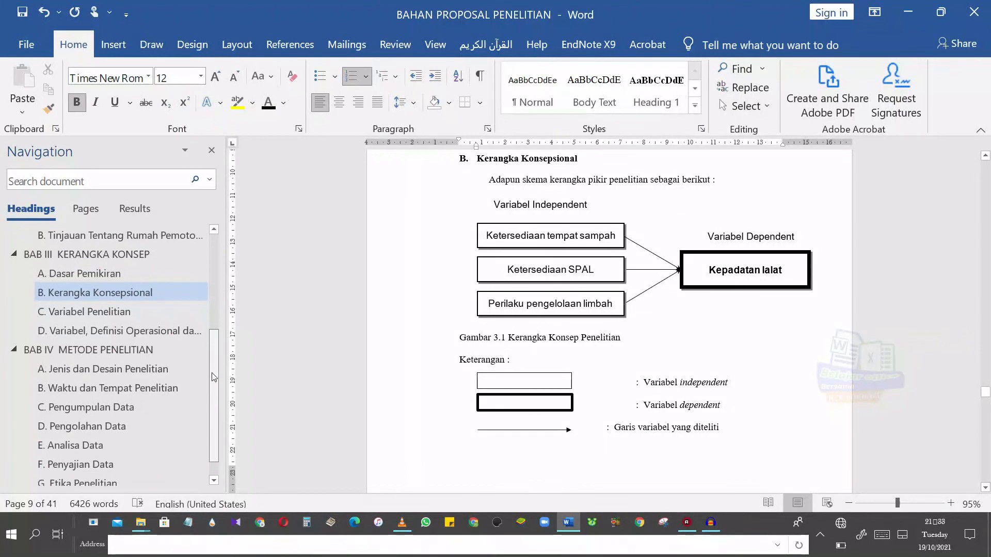
left_click(74, 478)
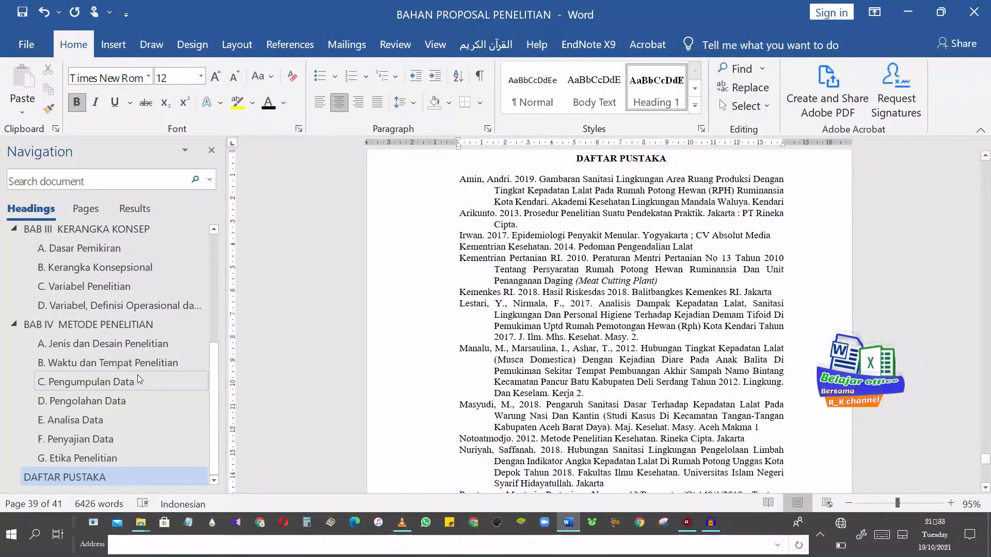
left_click_drag(214, 361, 219, 393)
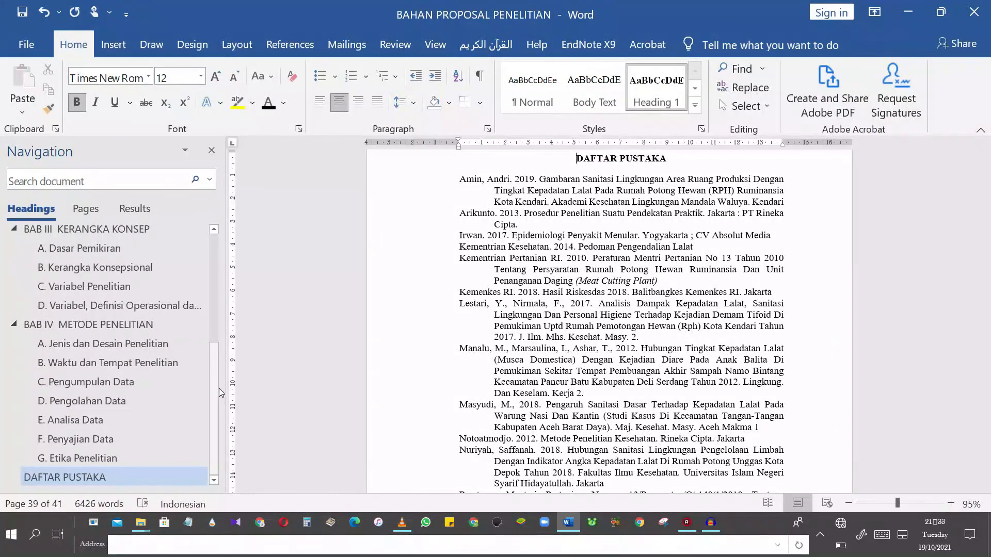